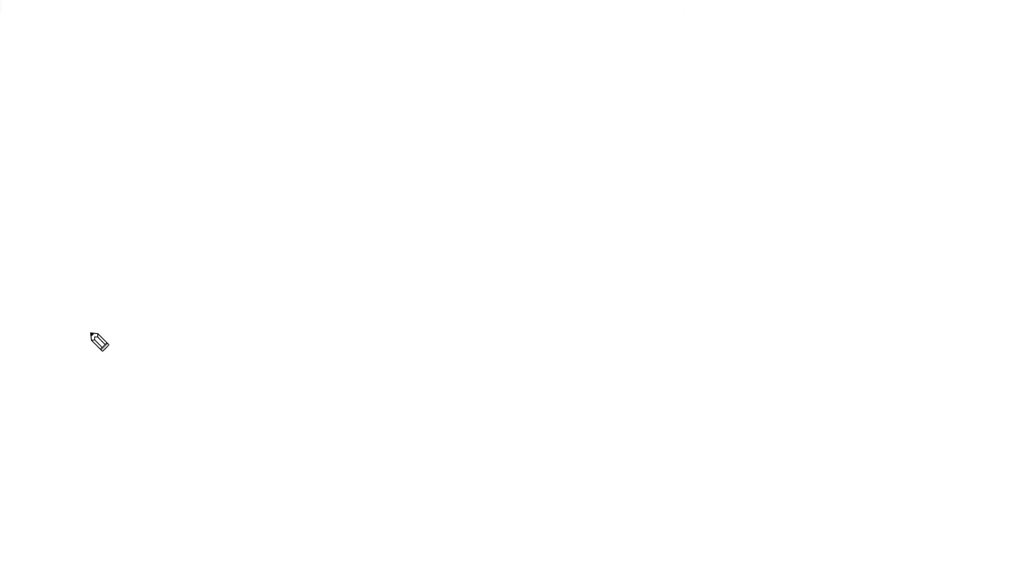
# Draw a small red box labelled 1 CPU 2 RAM.
pyautogui.moveTo(92, 324); pyautogui.dragTo(83, 435)
pyautogui.moveTo(95, 317)
pyautogui.mouseDown()
pyautogui.moveTo(181, 435)
pyautogui.moveTo(83, 444)
pyautogui.mouseUp()
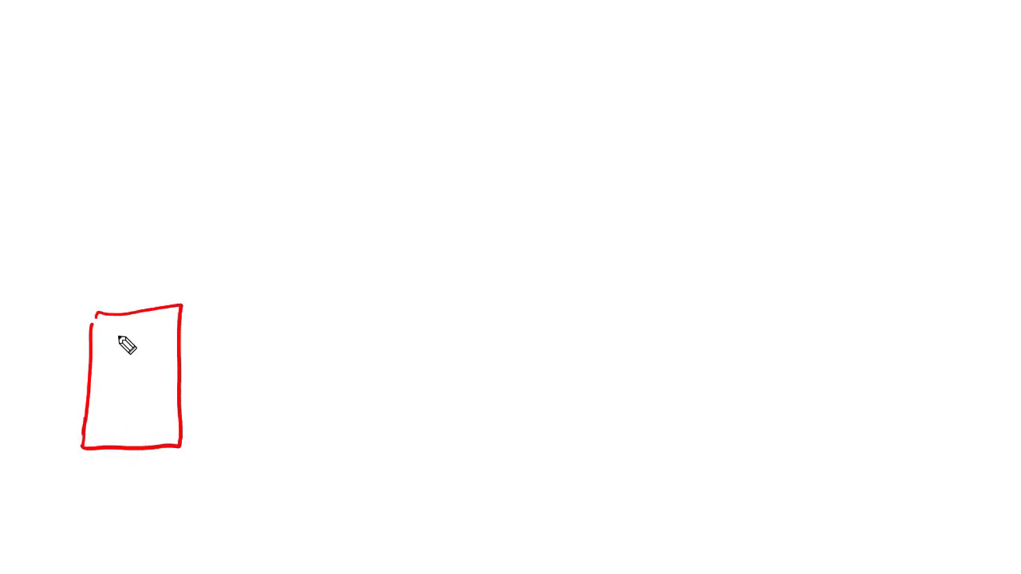
pyautogui.moveTo(100, 348)
pyautogui.mouseDown()
pyautogui.moveTo(134, 355)
pyautogui.moveTo(162, 340)
pyautogui.mouseUp()
pyautogui.moveTo(99, 394)
pyautogui.mouseDown()
pyautogui.moveTo(111, 409)
pyautogui.moveTo(150, 411)
pyautogui.moveTo(145, 393)
pyautogui.moveTo(158, 408)
pyautogui.moveTo(170, 387)
pyautogui.moveTo(169, 407)
pyautogui.mouseUp()
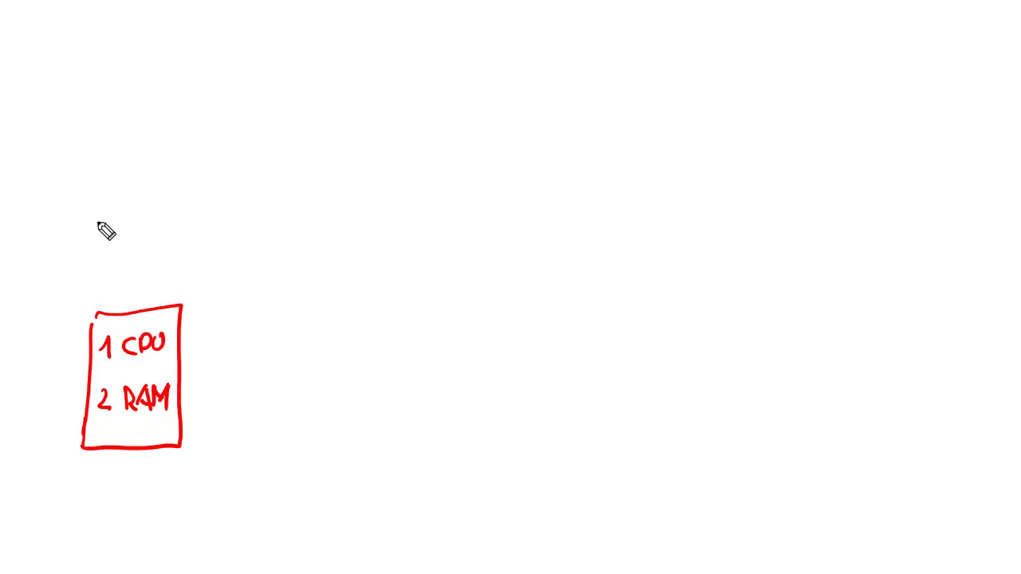
# Draw a larger box labelled 16 CPU 32 RAM around it, with an upward arrow on the left.
pyautogui.moveTo(99, 199)
pyautogui.mouseDown()
pyautogui.moveTo(85, 333)
pyautogui.moveTo(101, 195)
pyautogui.moveTo(284, 187)
pyautogui.moveTo(272, 449)
pyautogui.moveTo(182, 442)
pyautogui.mouseUp()
pyautogui.moveTo(118, 235)
pyautogui.mouseDown()
pyautogui.moveTo(195, 233)
pyautogui.moveTo(238, 212)
pyautogui.mouseUp()
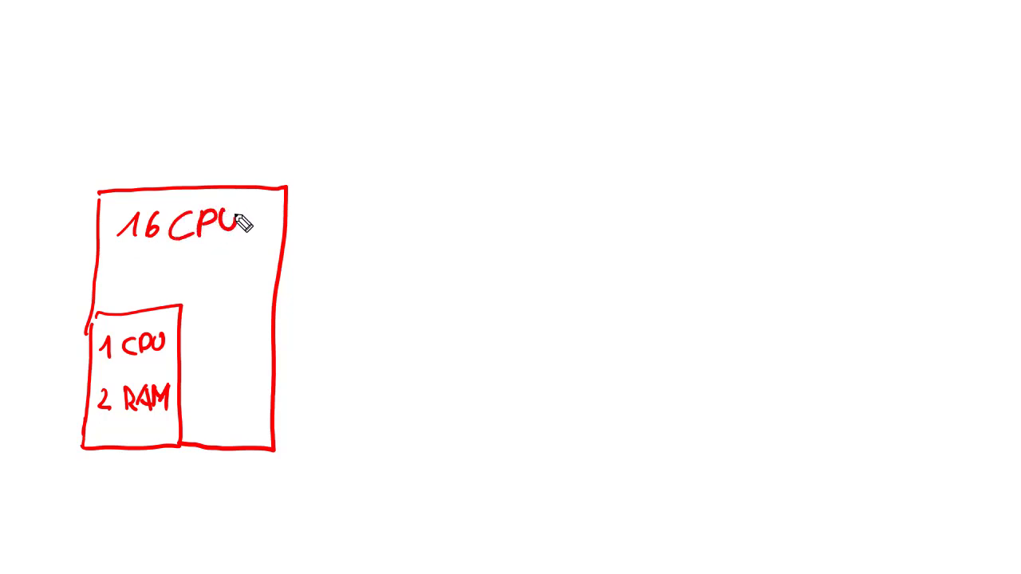
pyautogui.moveTo(115, 267)
pyautogui.mouseDown()
pyautogui.moveTo(130, 275)
pyautogui.moveTo(116, 290)
pyautogui.moveTo(148, 290)
pyautogui.moveTo(183, 256)
pyautogui.moveTo(214, 292)
pyautogui.moveTo(210, 278)
pyautogui.mouseUp()
pyautogui.moveTo(217, 257)
pyautogui.mouseDown()
pyautogui.moveTo(218, 292)
pyautogui.moveTo(228, 275)
pyautogui.moveTo(236, 290)
pyautogui.mouseUp()
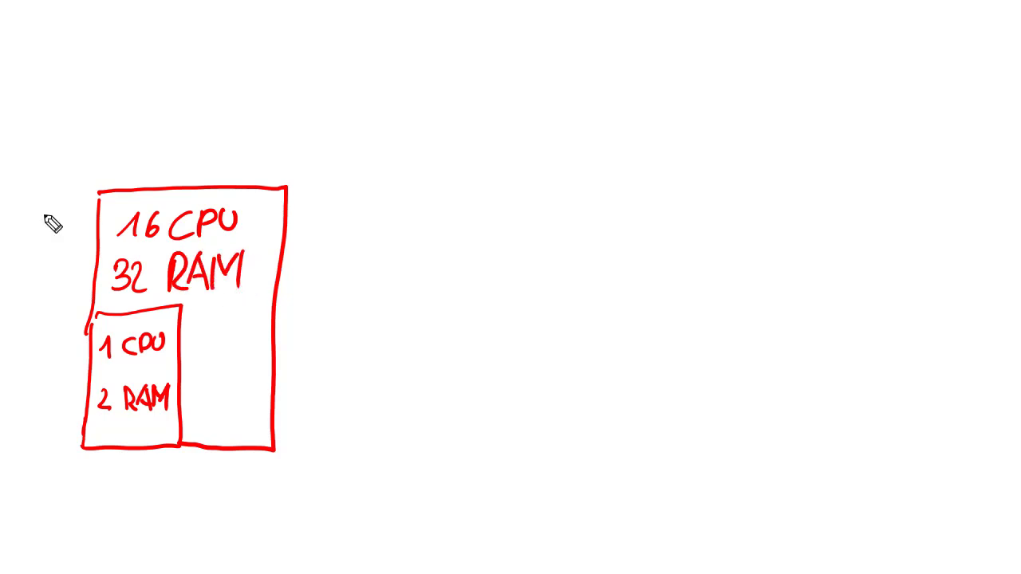
pyautogui.moveTo(46, 190); pyautogui.dragTo(44, 418)
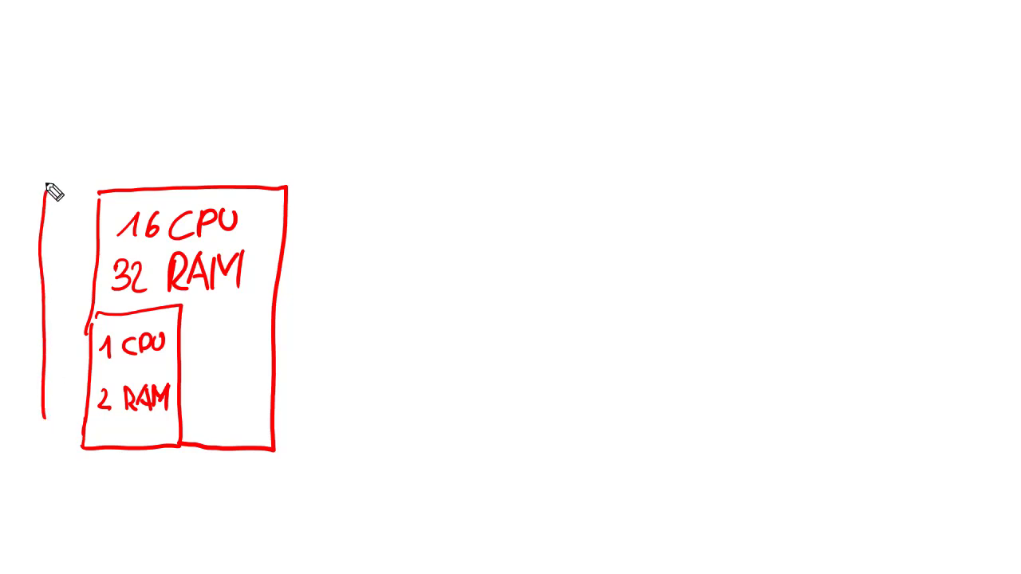
pyautogui.moveTo(46, 184); pyautogui.dragTo(56, 214)
# Draw a new box labelled 1 CPU 2 RAM with a rightward arrow below it.
pyautogui.moveTo(453, 272)
pyautogui.mouseDown()
pyautogui.moveTo(459, 424)
pyautogui.moveTo(538, 302)
pyautogui.moveTo(461, 423)
pyautogui.mouseUp()
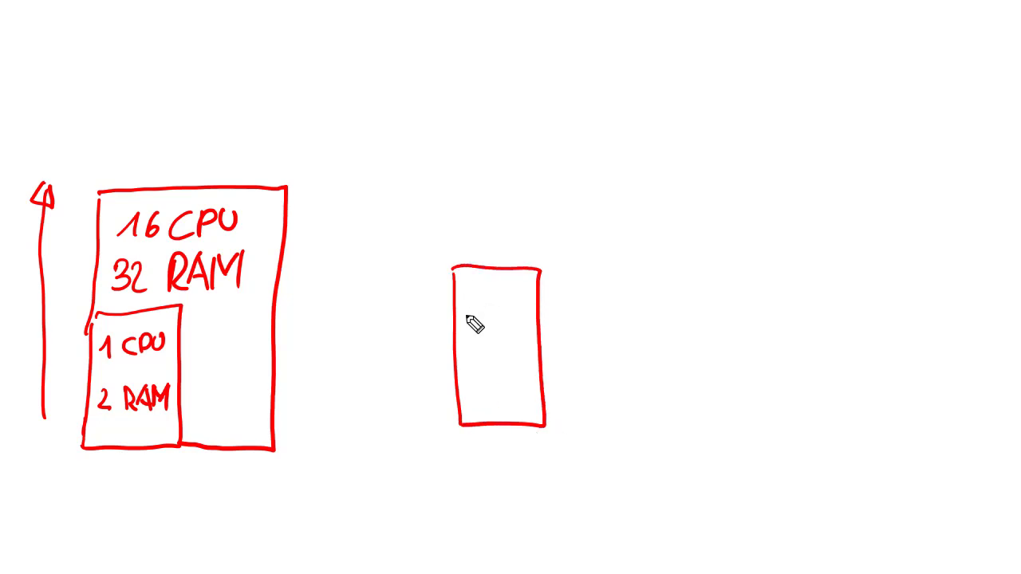
pyautogui.moveTo(465, 313)
pyautogui.mouseDown()
pyautogui.moveTo(472, 326)
pyautogui.moveTo(493, 325)
pyautogui.moveTo(507, 304)
pyautogui.moveTo(511, 315)
pyautogui.moveTo(527, 302)
pyautogui.mouseUp()
pyautogui.moveTo(468, 369)
pyautogui.mouseDown()
pyautogui.moveTo(478, 384)
pyautogui.moveTo(519, 364)
pyautogui.moveTo(520, 385)
pyautogui.moveTo(530, 361)
pyautogui.moveTo(525, 377)
pyautogui.mouseUp()
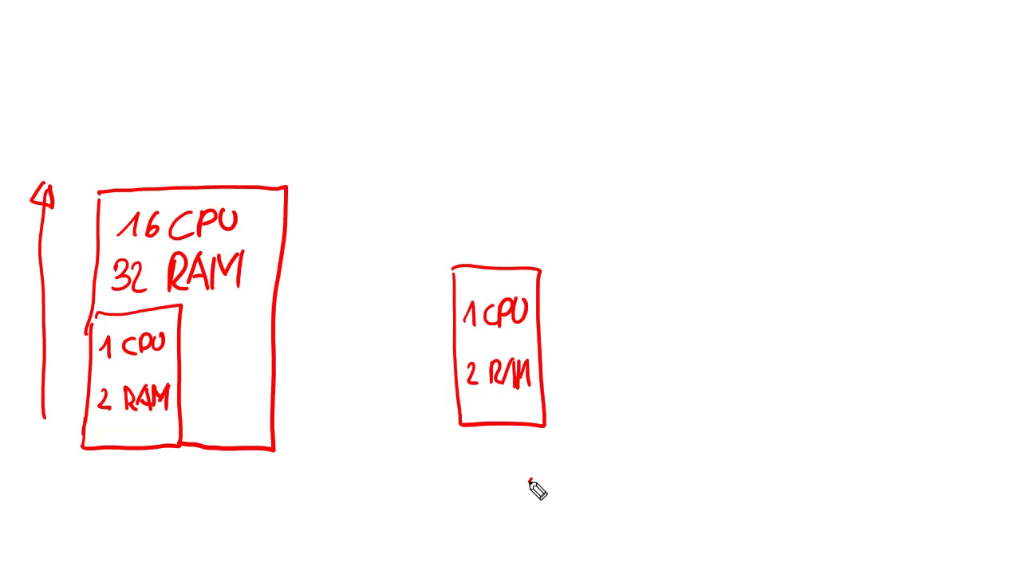
pyautogui.moveTo(529, 481)
pyautogui.mouseDown()
pyautogui.moveTo(740, 474)
pyautogui.moveTo(735, 459)
pyautogui.moveTo(753, 463)
pyautogui.mouseUp()
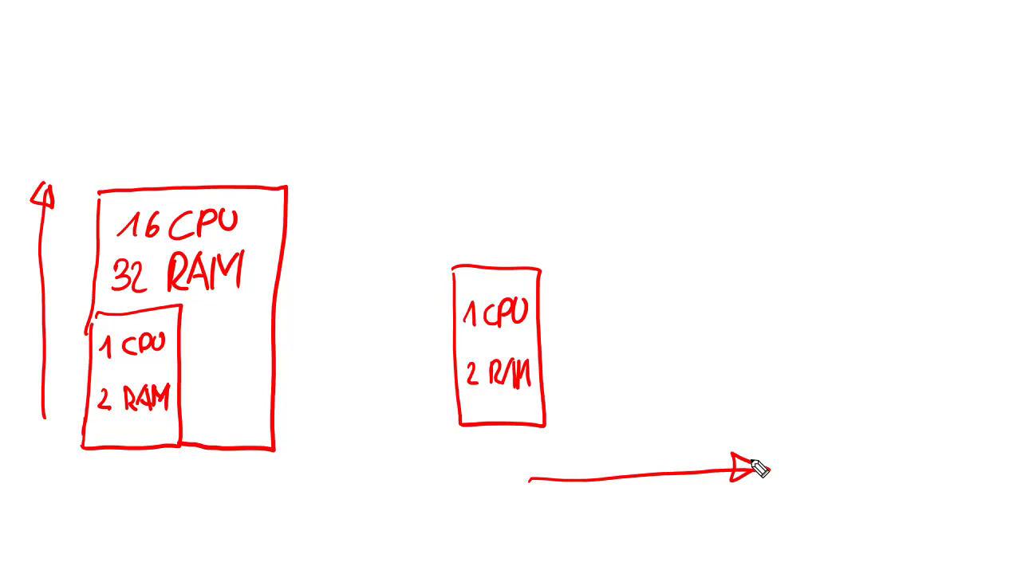
# Draw a second 1 CPU 2 RAM box and number the two boxes 1 and 2.
pyautogui.moveTo(581, 273)
pyautogui.mouseDown()
pyautogui.moveTo(585, 413)
pyautogui.moveTo(636, 276)
pyautogui.moveTo(666, 422)
pyautogui.moveTo(585, 426)
pyautogui.mouseUp()
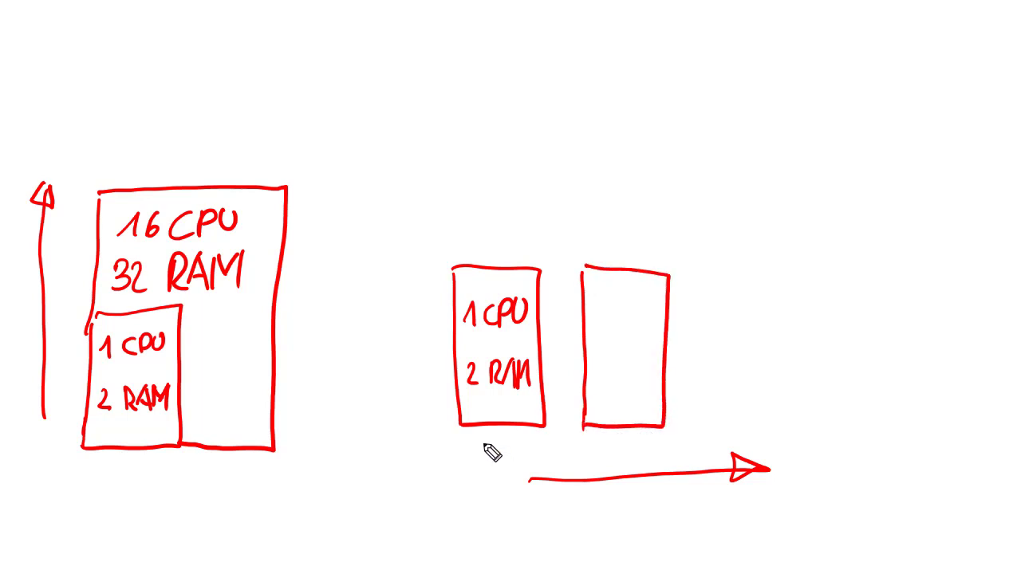
pyautogui.moveTo(484, 445); pyautogui.dragTo(494, 451)
pyautogui.moveTo(610, 442); pyautogui.dragTo(624, 453)
pyautogui.moveTo(594, 311)
pyautogui.mouseDown()
pyautogui.moveTo(627, 318)
pyautogui.moveTo(650, 303)
pyautogui.mouseUp()
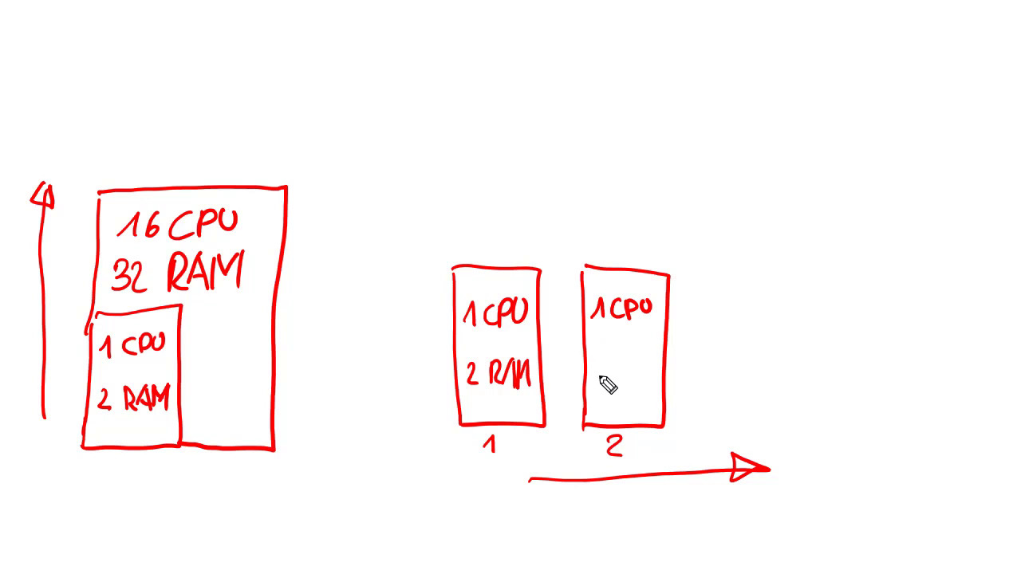
pyautogui.moveTo(595, 363)
pyautogui.mouseDown()
pyautogui.moveTo(609, 386)
pyautogui.moveTo(647, 375)
pyautogui.moveTo(655, 384)
pyautogui.mouseUp()
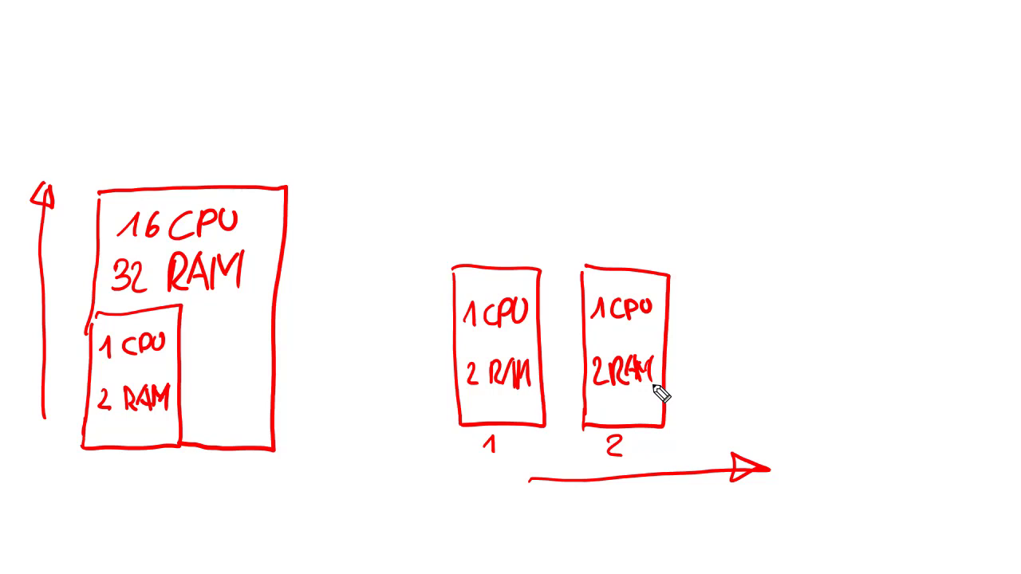
# Draw two more empty boxes at the right and a leftward arrow above the boxes.
pyautogui.moveTo(722, 283); pyautogui.dragTo(713, 416)
pyautogui.moveTo(723, 281)
pyautogui.mouseDown()
pyautogui.moveTo(764, 285)
pyautogui.moveTo(729, 419)
pyautogui.mouseUp()
pyautogui.moveTo(866, 283)
pyautogui.mouseDown()
pyautogui.moveTo(854, 416)
pyautogui.moveTo(912, 427)
pyautogui.moveTo(848, 415)
pyautogui.mouseUp()
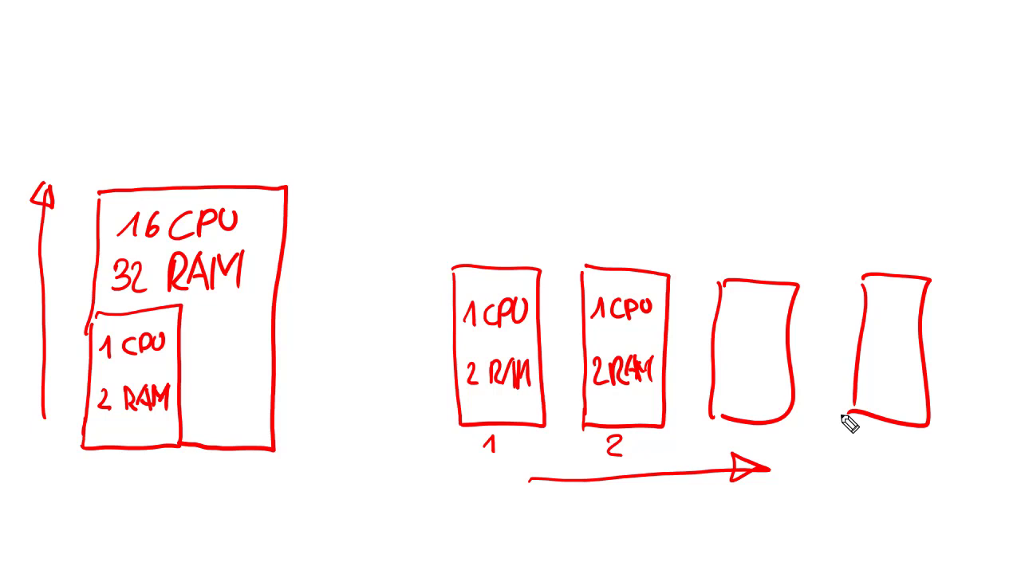
pyautogui.moveTo(818, 217)
pyautogui.mouseDown()
pyautogui.moveTo(560, 202)
pyautogui.moveTo(509, 227)
pyautogui.mouseUp()
# Cross out the two rightmost boxes and draw a downward arrow beside the big box.
pyautogui.moveTo(920, 289); pyautogui.dragTo(850, 399)
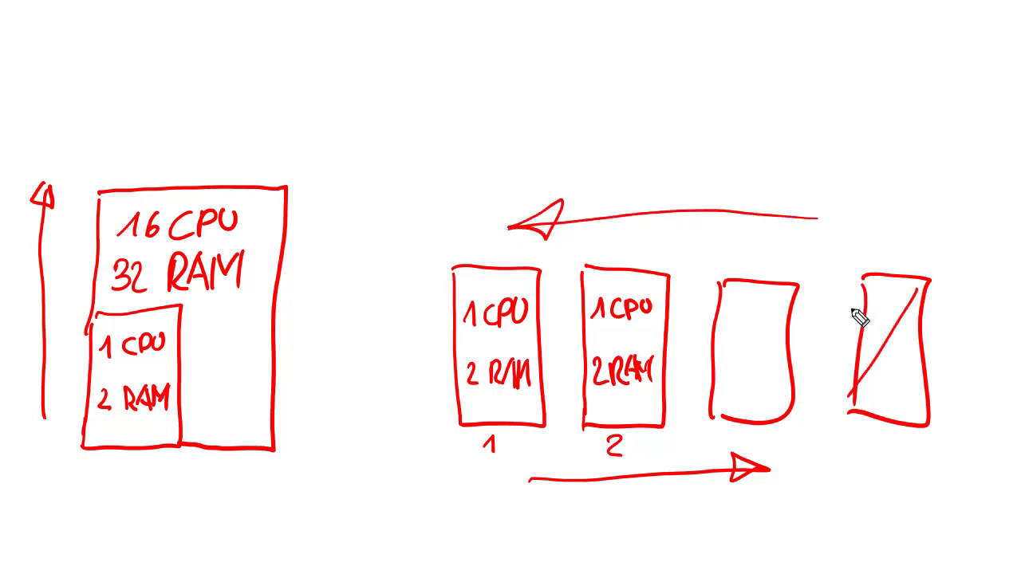
pyautogui.moveTo(850, 302); pyautogui.dragTo(916, 390)
pyautogui.moveTo(797, 284); pyautogui.dragTo(712, 412)
pyautogui.moveTo(718, 287); pyautogui.dragTo(765, 405)
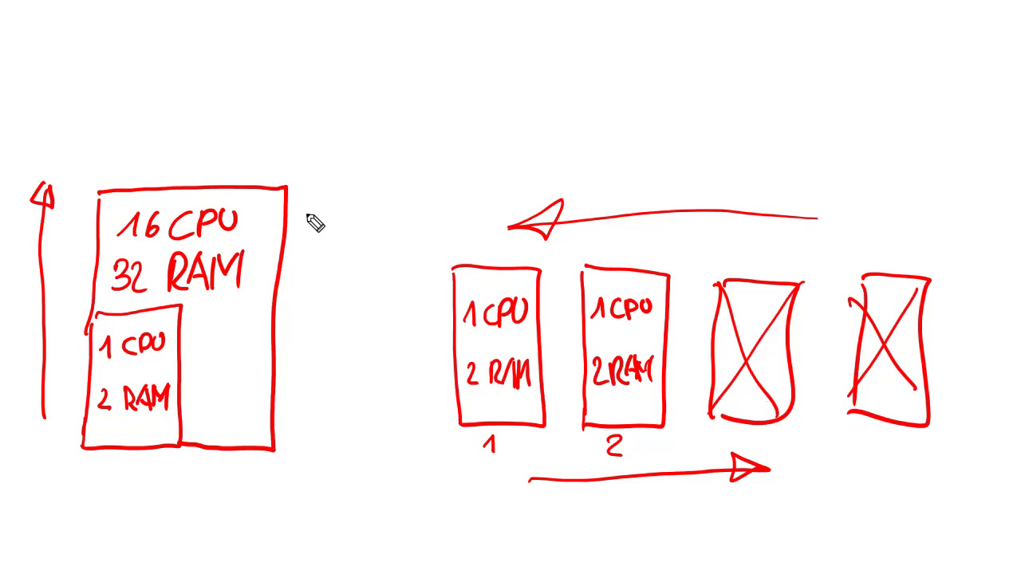
pyautogui.moveTo(318, 188); pyautogui.dragTo(311, 399)
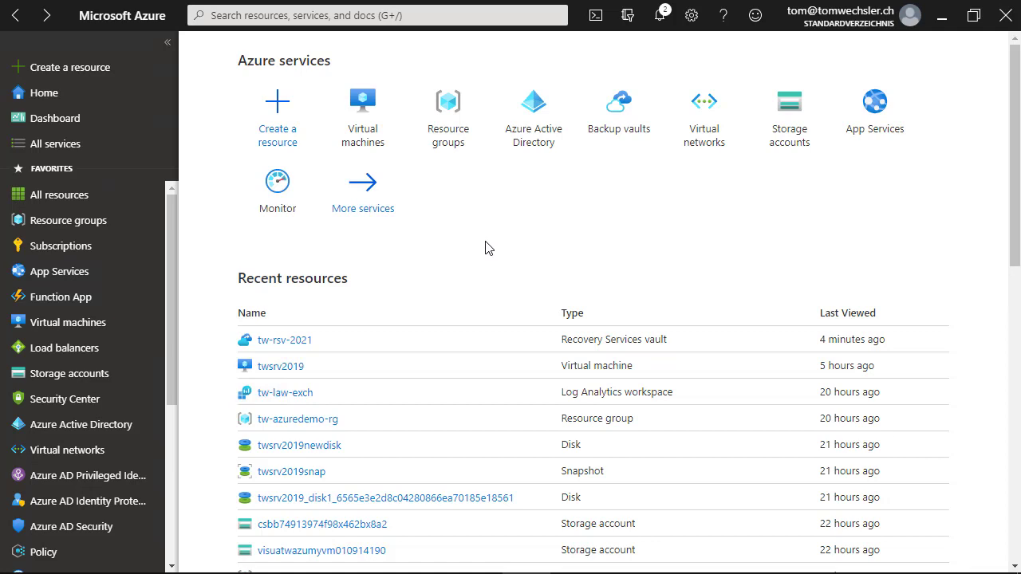
# Open the tw-azuredemo-rg resource group from the Resource groups list.
pyautogui.click(60, 224)
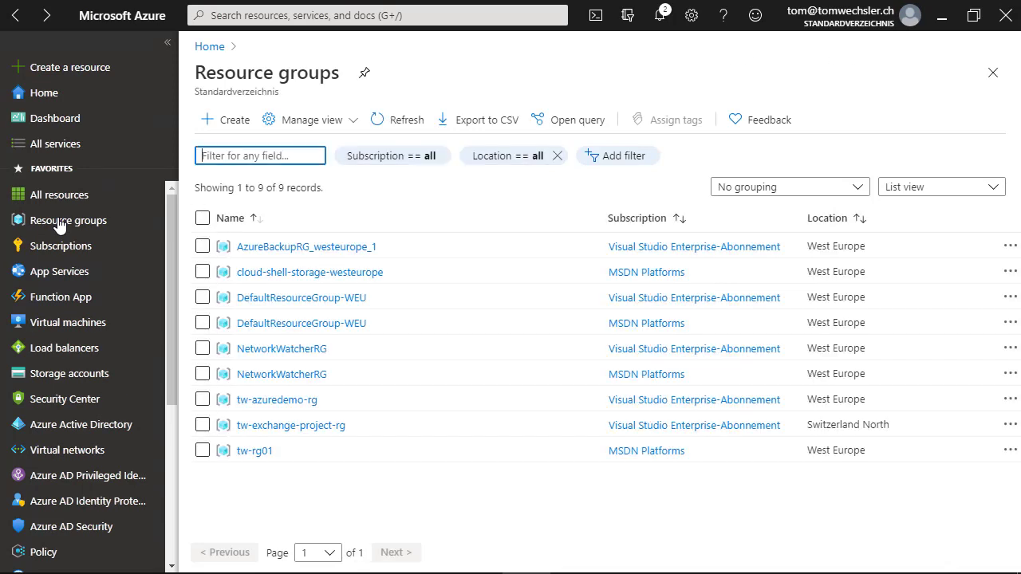
pyautogui.click(289, 403)
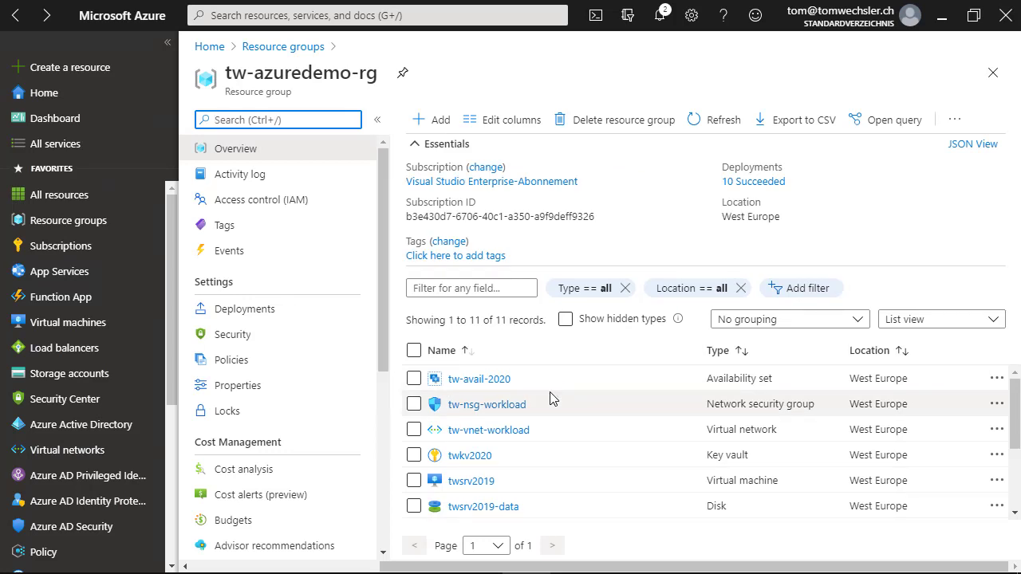
# Add a resource to tw-azuredemo-rg by searching the Marketplace for 'virtual machine scale set'.
pyautogui.click(429, 120)
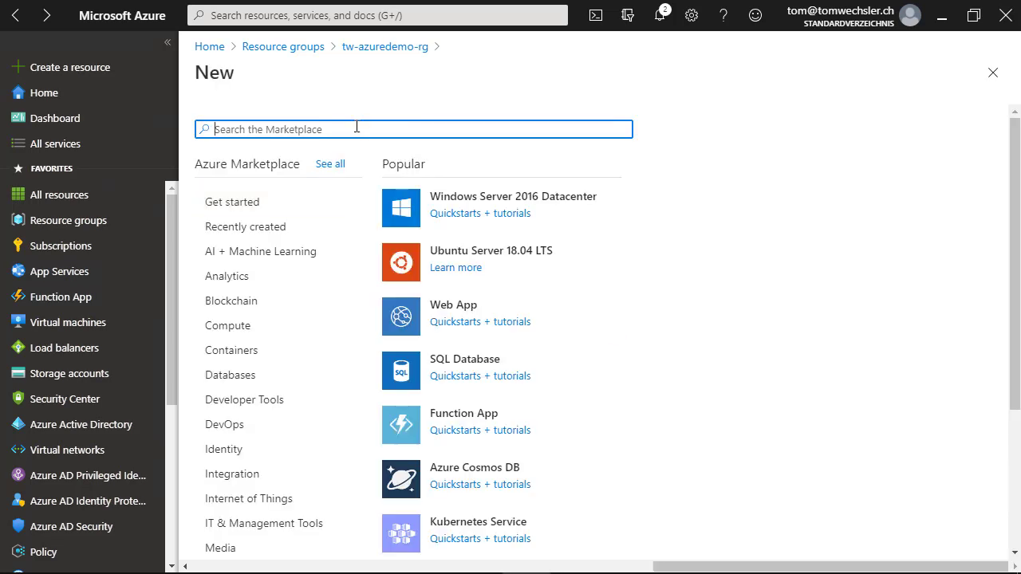
pyautogui.write('vm')
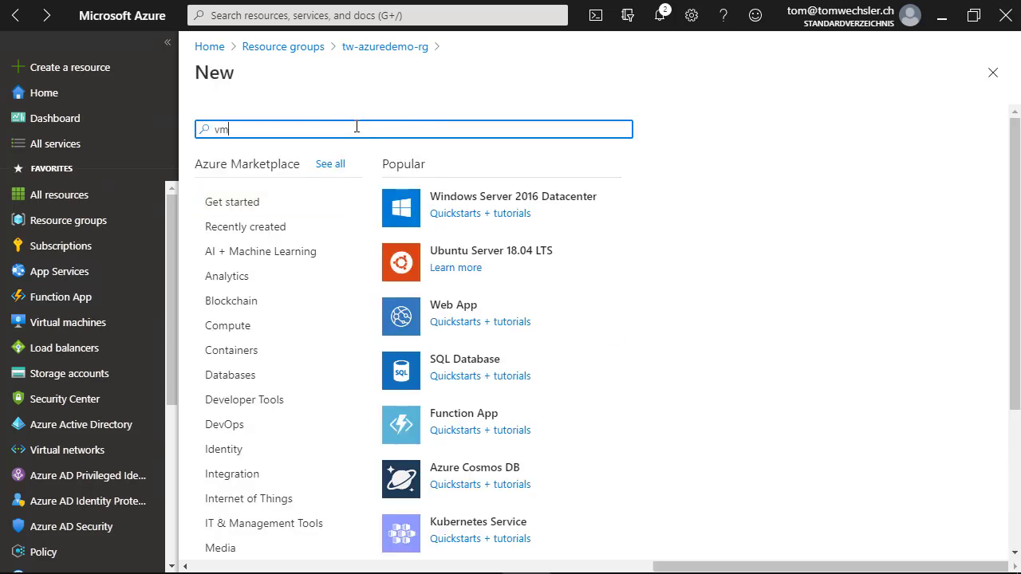
pyautogui.write('s')
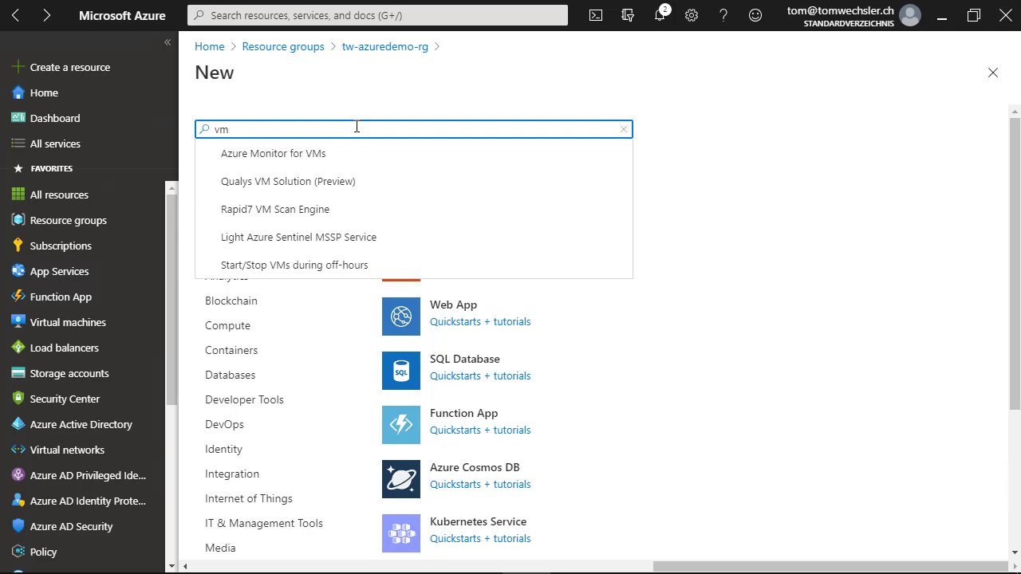
pyautogui.press('BackSpace')
pyautogui.write('irt')
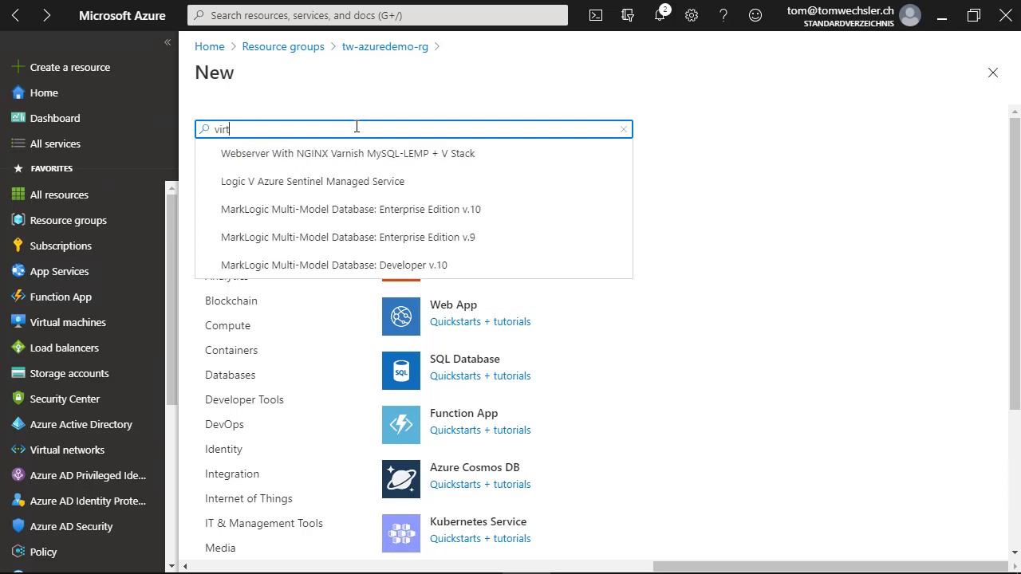
pyautogui.write('ual')
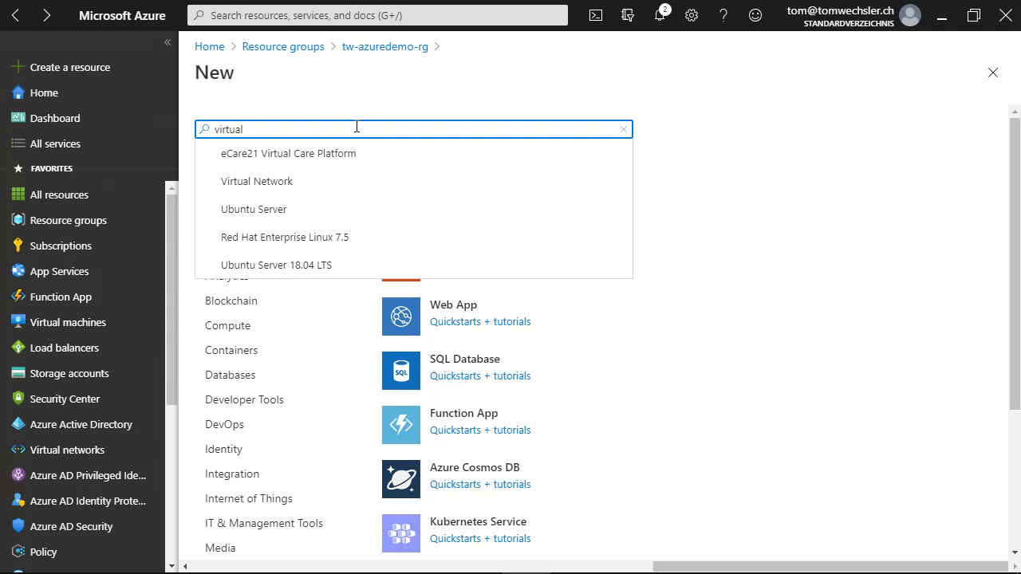
pyautogui.write(' machine')
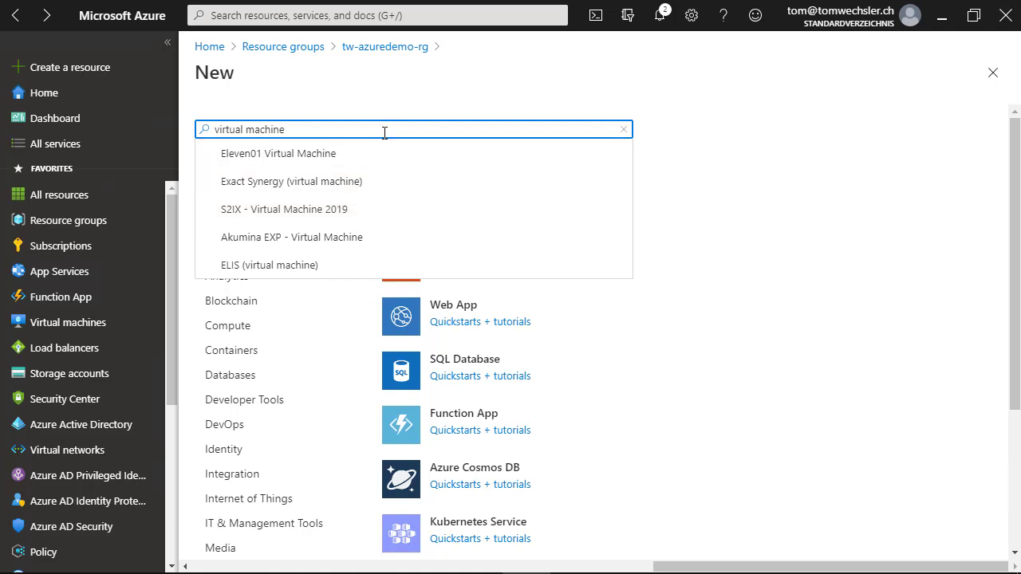
pyautogui.write('cal')
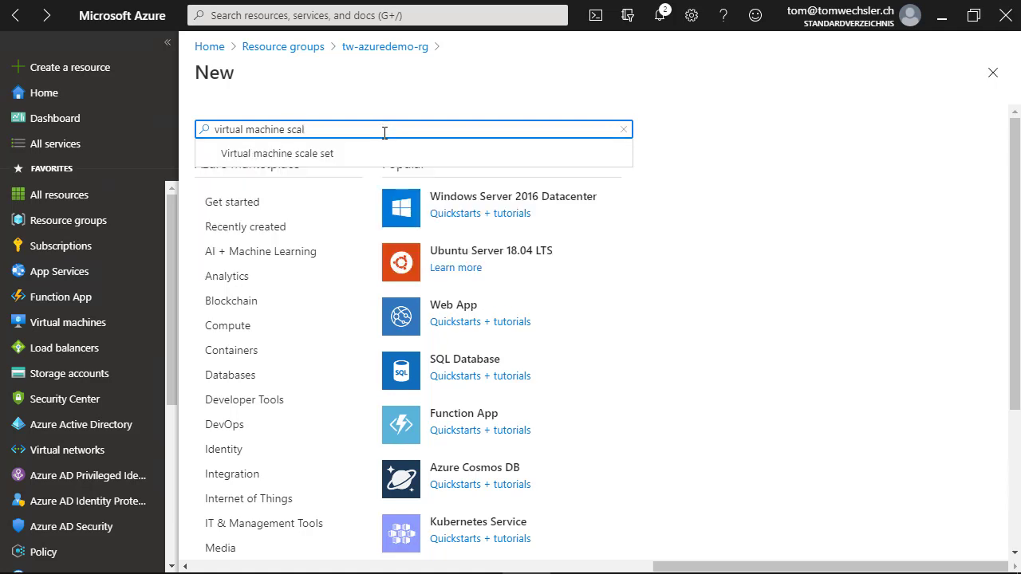
pyautogui.click(280, 157)
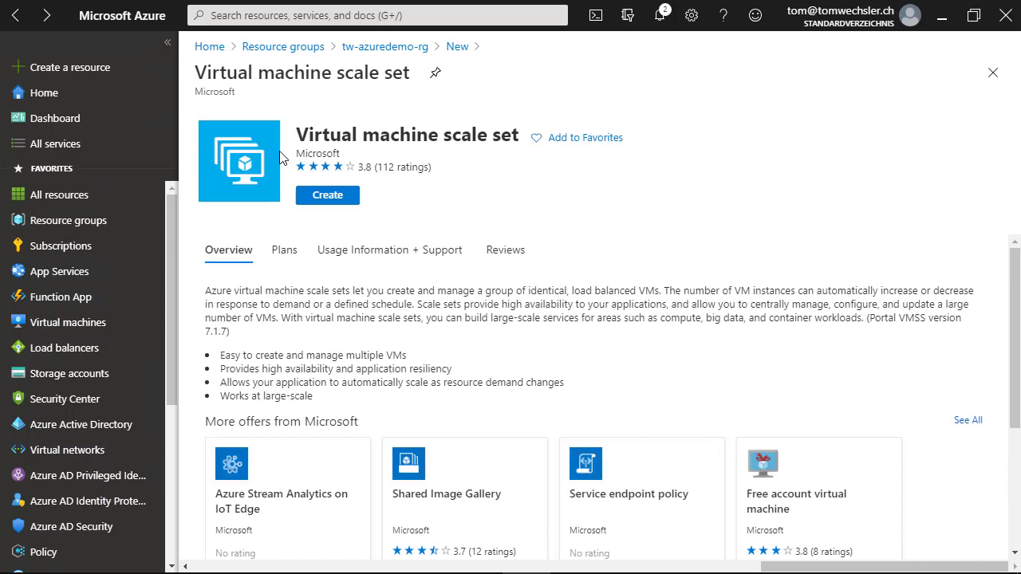
# Start creating the scale set and enter vmss2021 as its name.
pyautogui.click(332, 195)
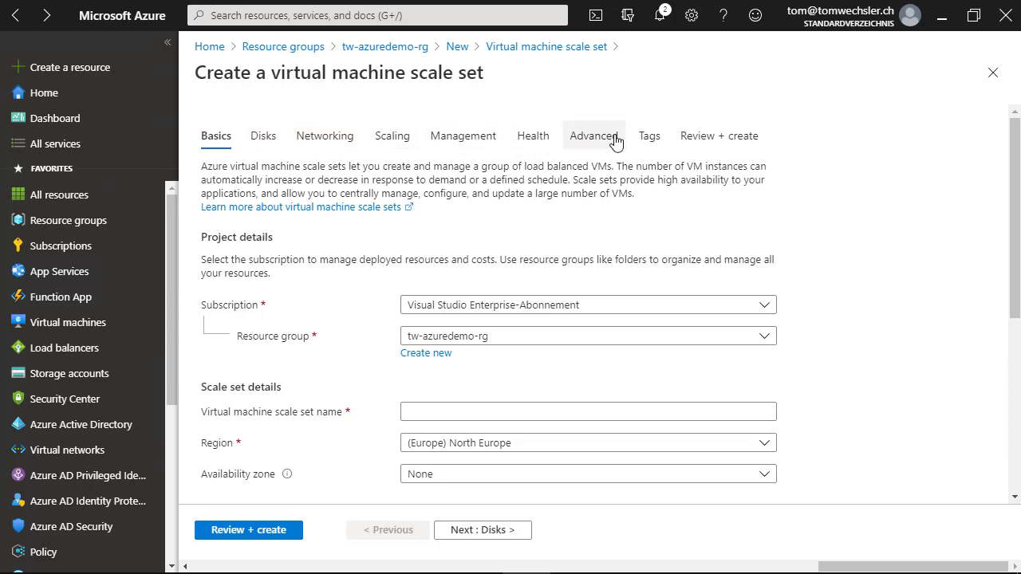
pyautogui.scroll(-1, 567, 179)
pyautogui.scroll(-1, 565, 239)
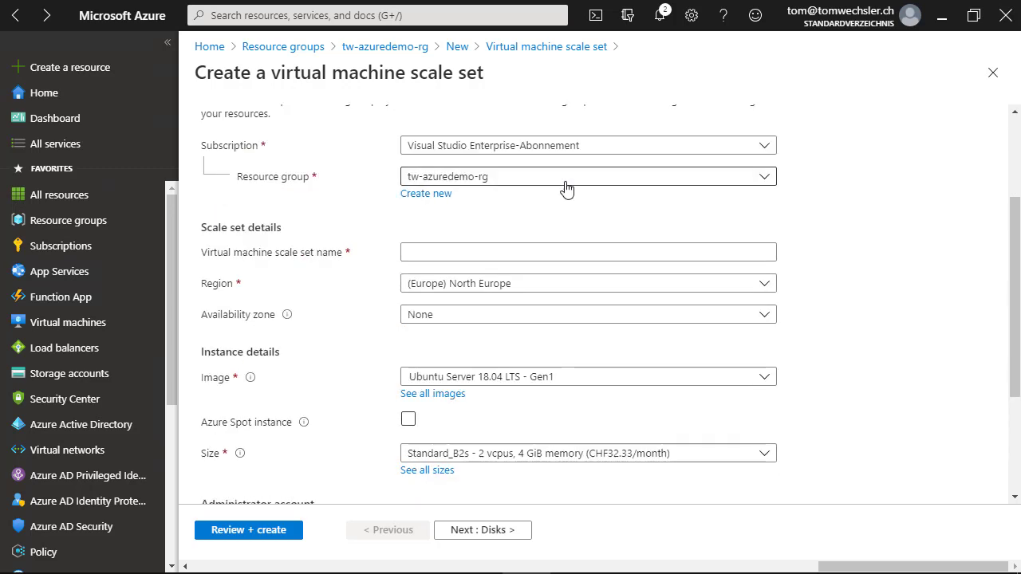
pyautogui.scroll(-1, 565, 189)
pyautogui.scroll(1, 565, 182)
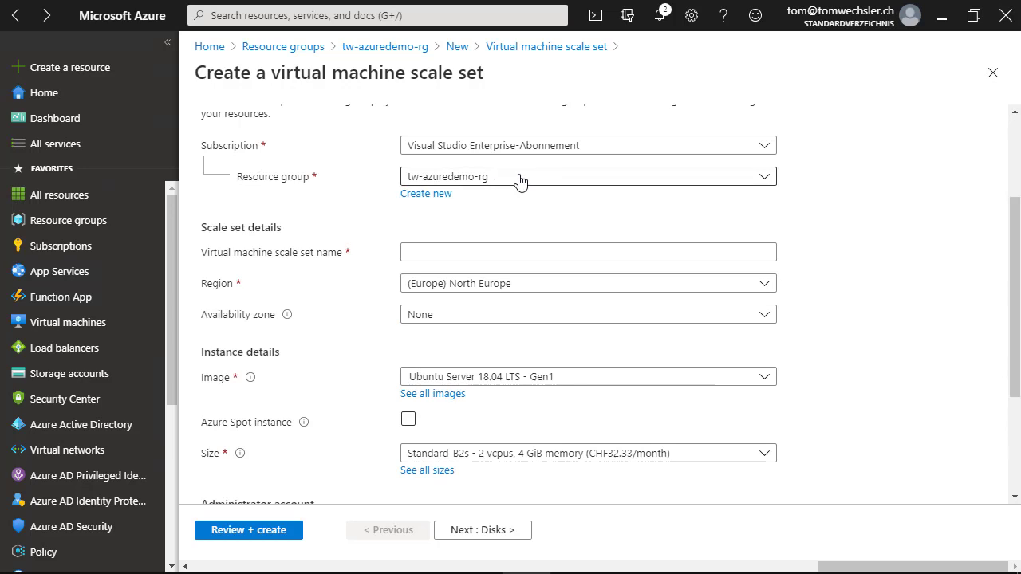
pyautogui.click(421, 252)
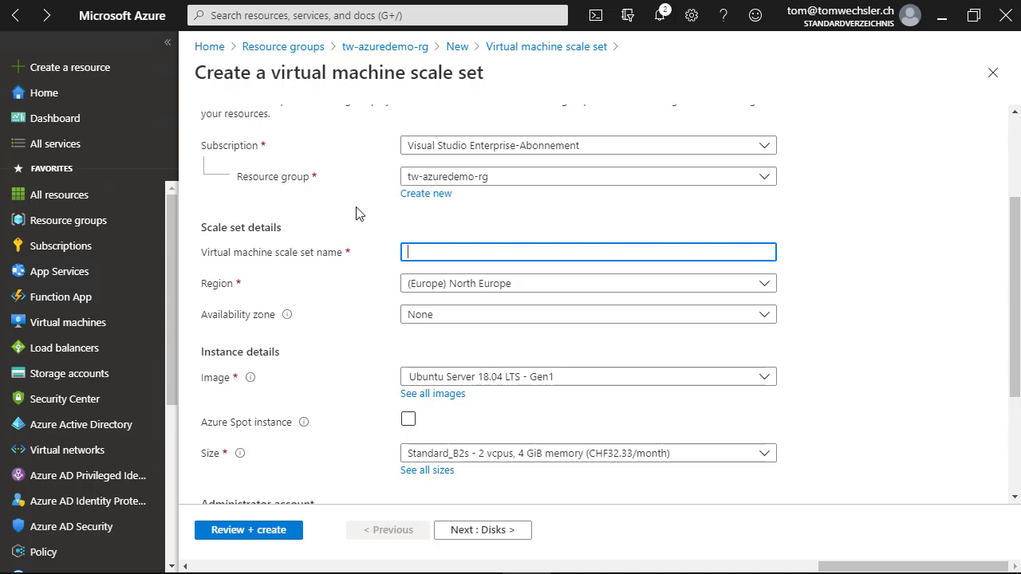
pyautogui.write('vmss')
pyautogui.write('2021')
# Set the scale set region to (Europe) West Europe.
pyautogui.click(439, 288)
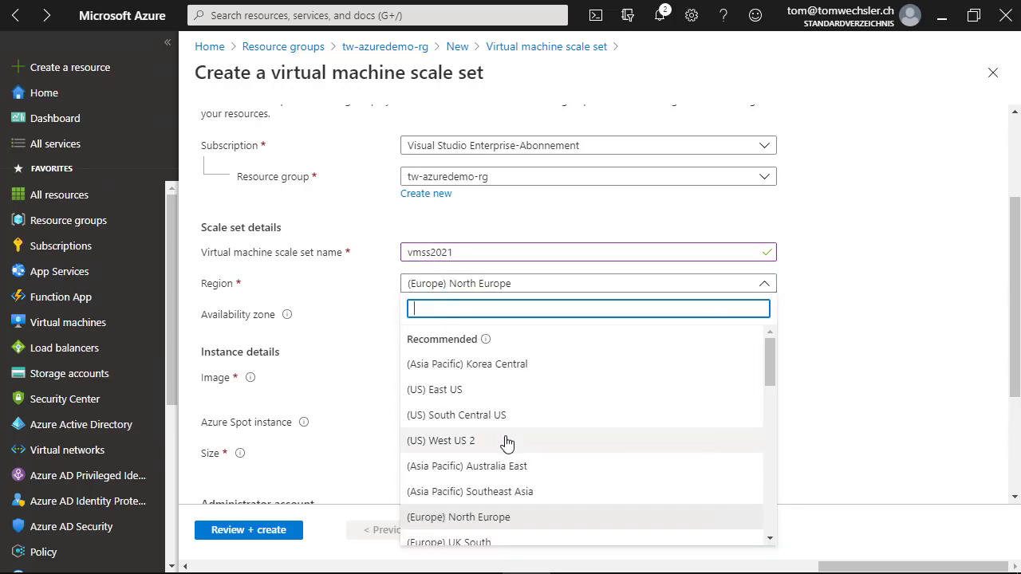
pyautogui.scroll(-3, 499, 441)
pyautogui.scroll(-3, 499, 444)
pyautogui.scroll(-3, 502, 445)
pyautogui.scroll(-2, 507, 444)
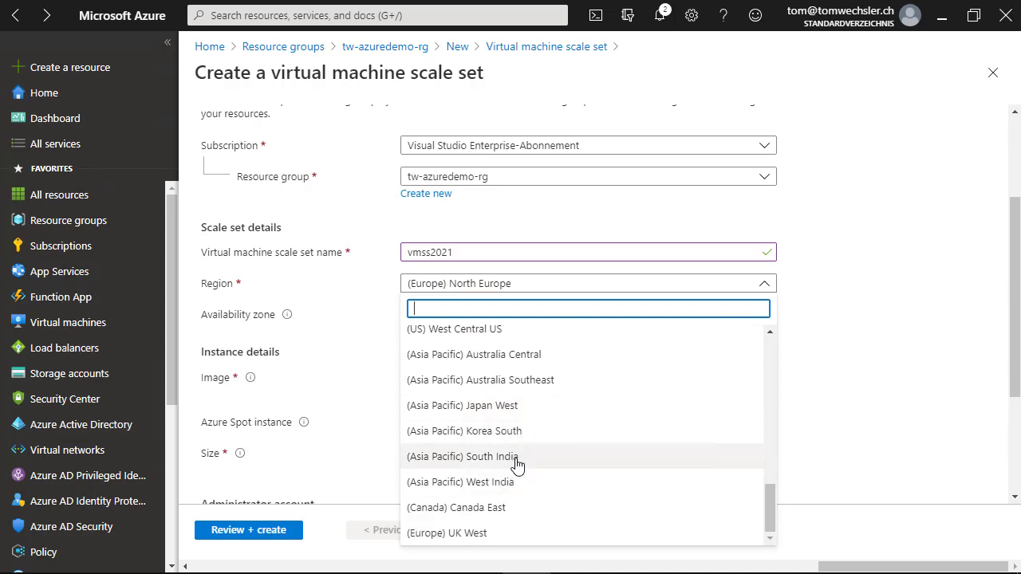
pyautogui.scroll(3, 517, 465)
pyautogui.scroll(3, 517, 466)
pyautogui.scroll(3, 517, 465)
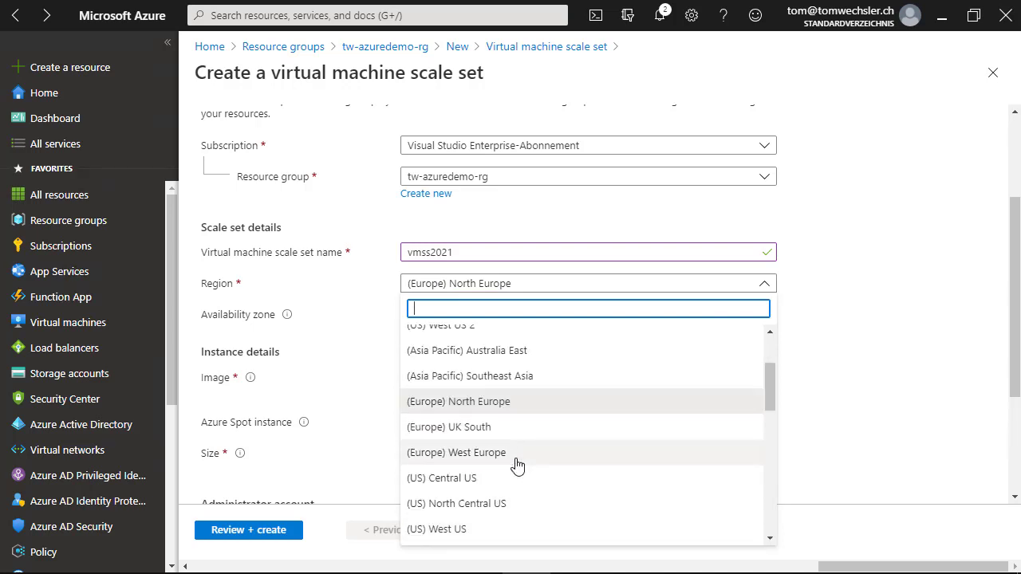
pyautogui.press('Escape')
pyautogui.press('Down')
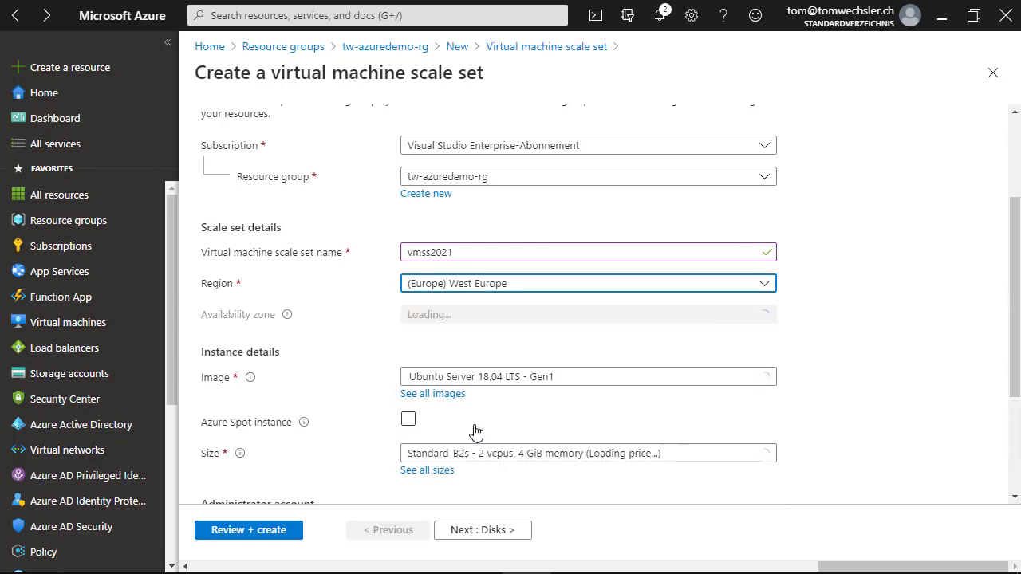
pyautogui.scroll(-1, 923, 248)
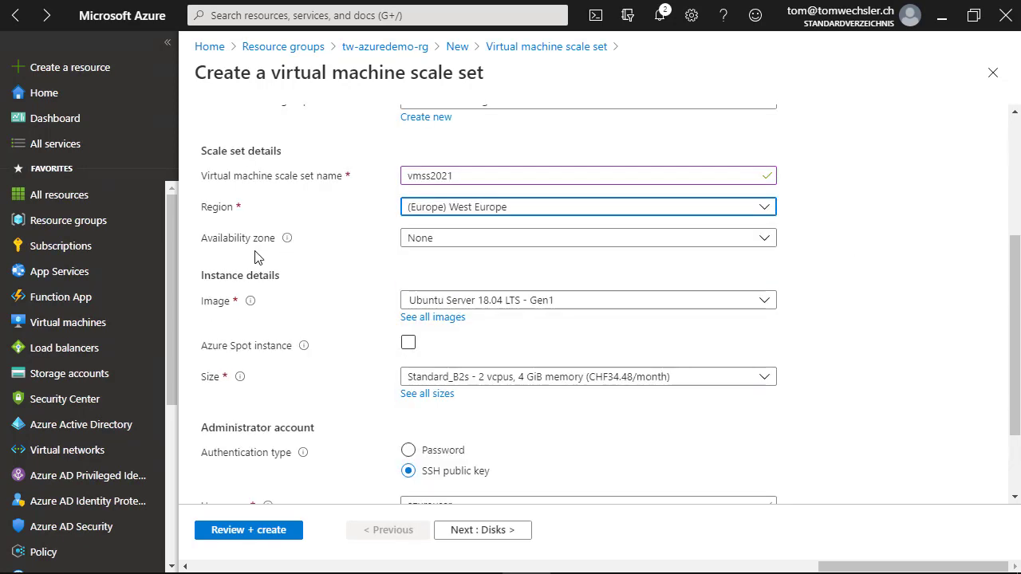
# Leave availability zone at None and choose the Windows Server 2019 Datacenter - Gen1 image.
pyautogui.click(434, 249)
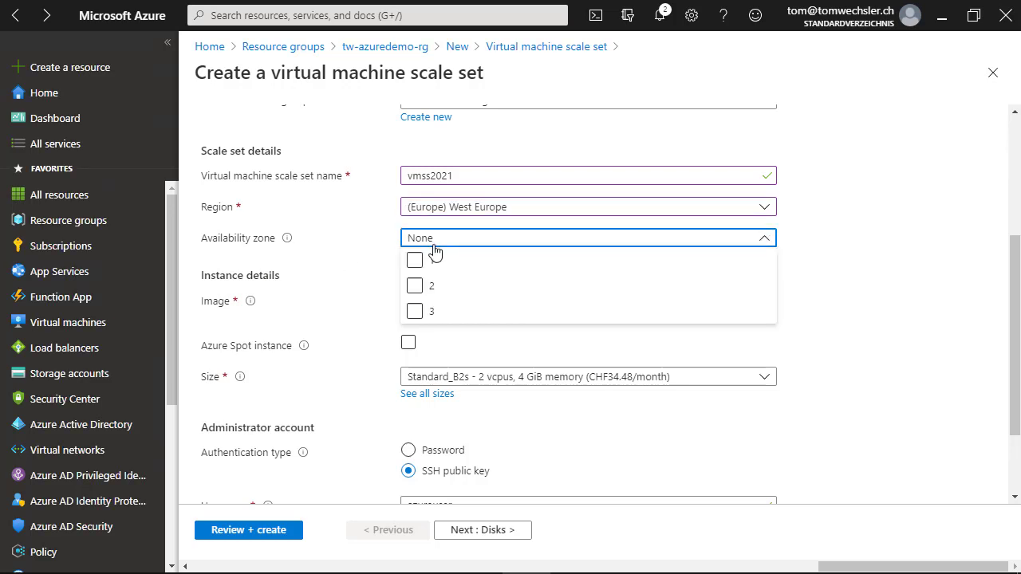
pyautogui.click(373, 244)
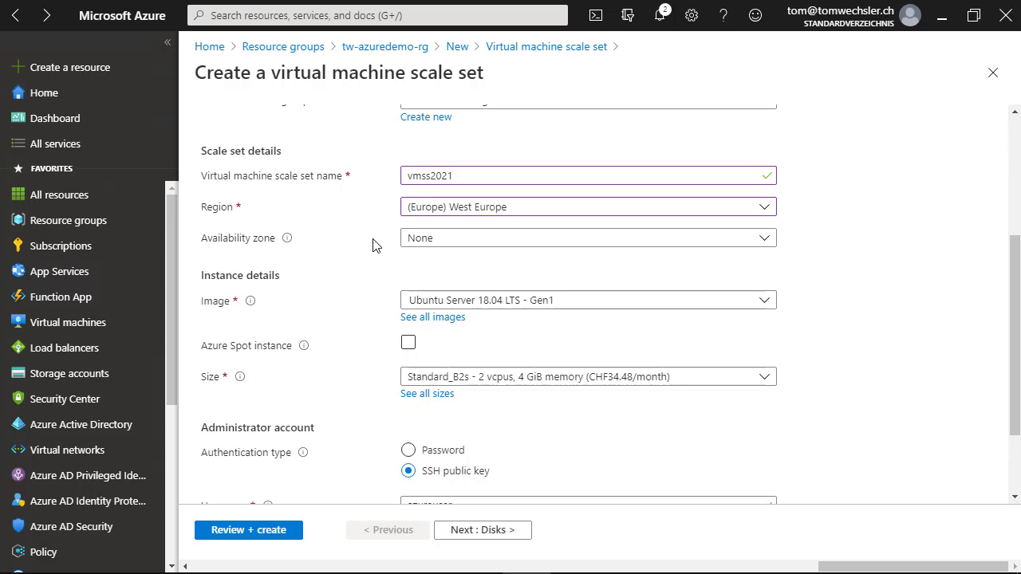
pyautogui.click(516, 300)
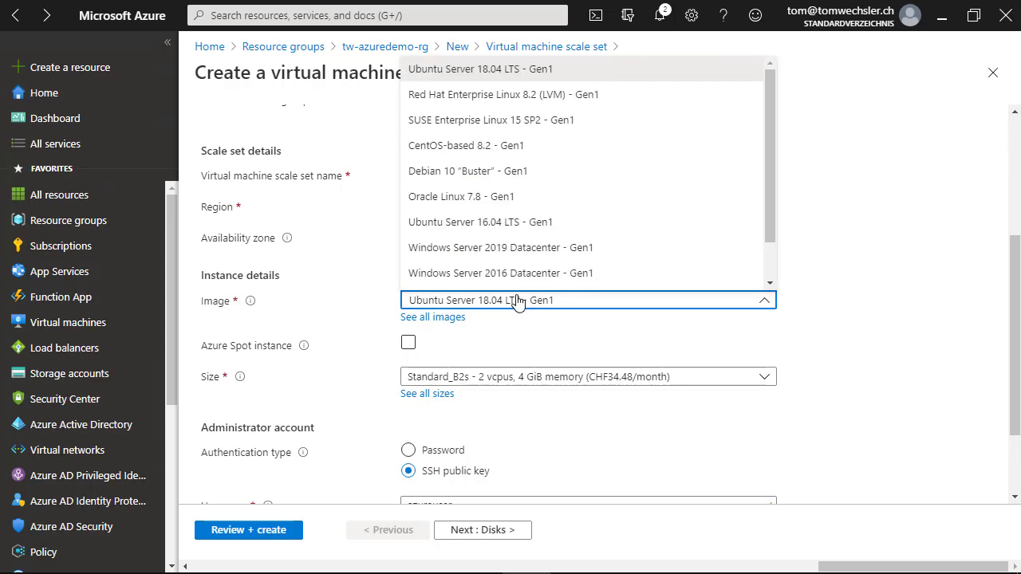
pyautogui.click(516, 247)
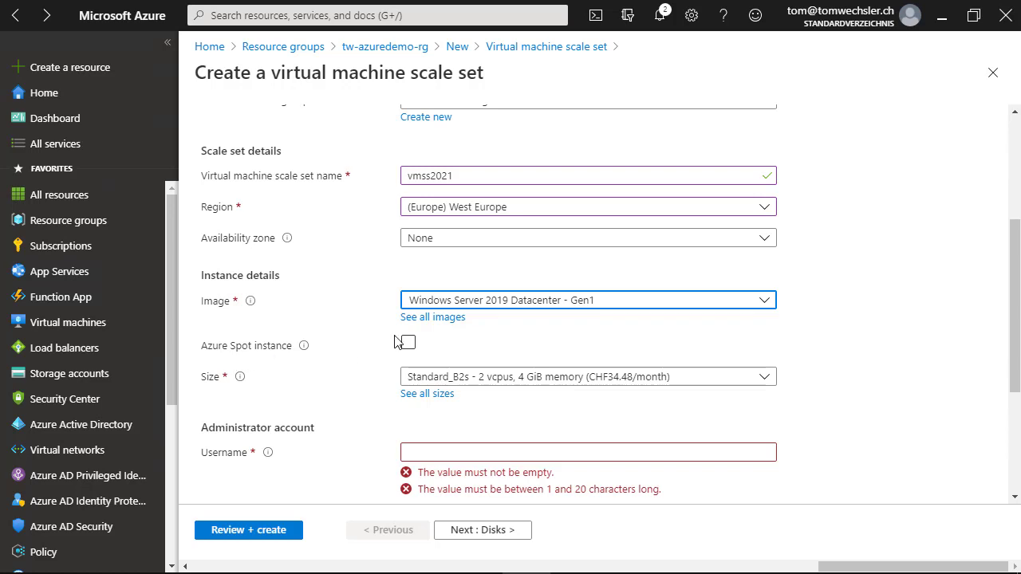
pyautogui.moveTo(1012, 260); pyautogui.dragTo(1011, 343)
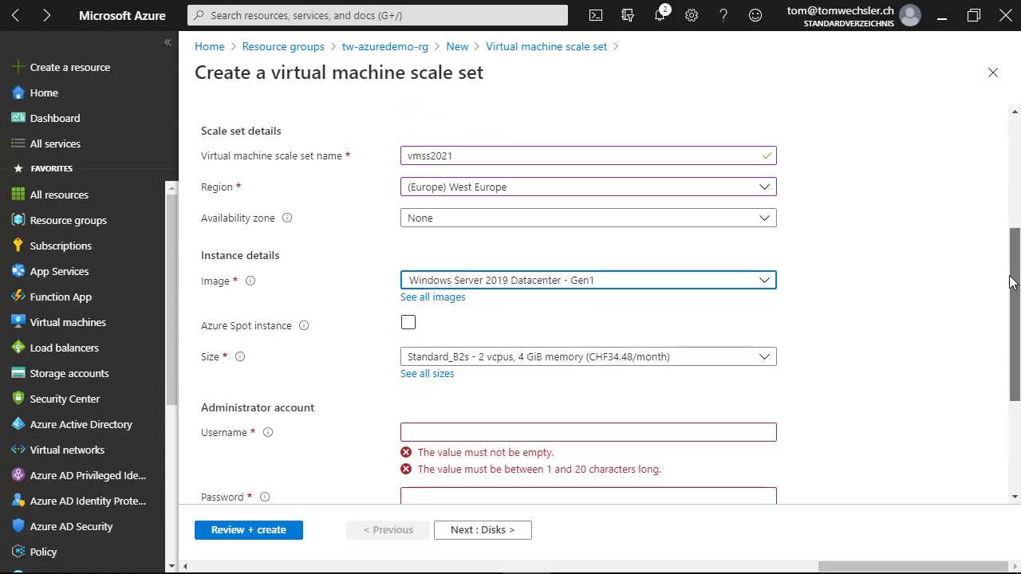
pyautogui.click(424, 230)
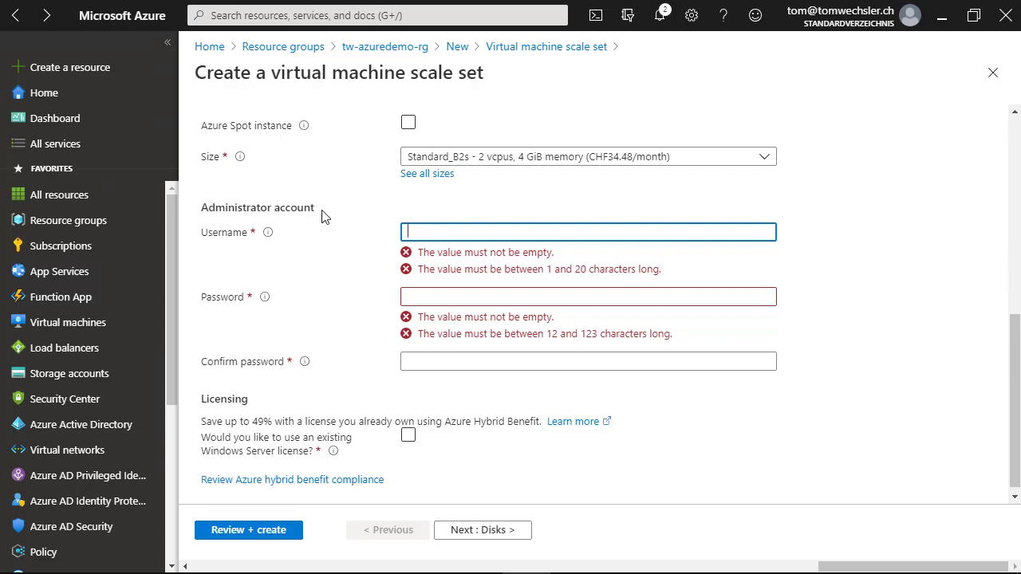
# Enter the administrator username and password, confirm the password, and continue to Disks.
pyautogui.write('tom')
pyautogui.press('Tab')
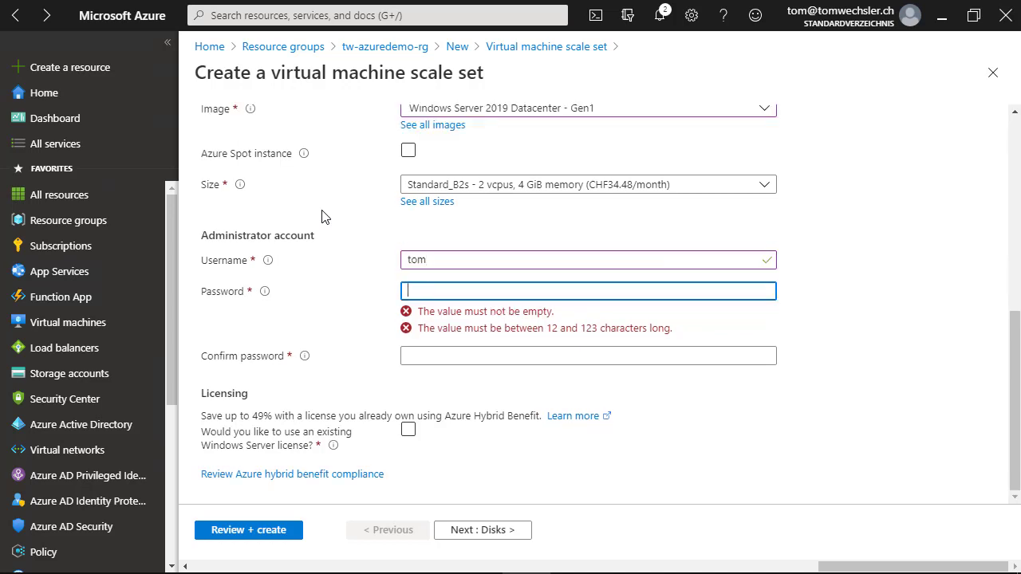
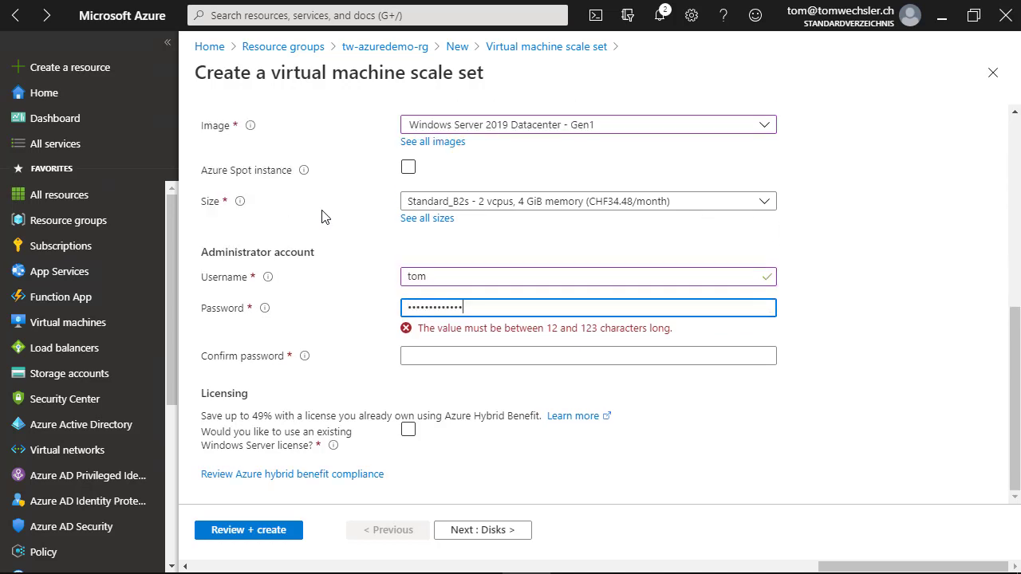
pyautogui.press('Tab')
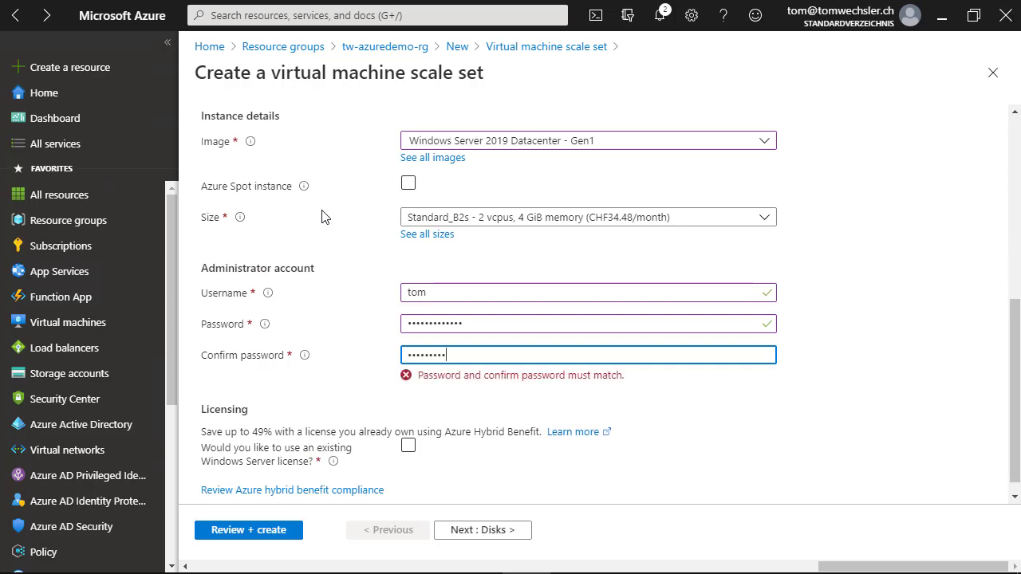
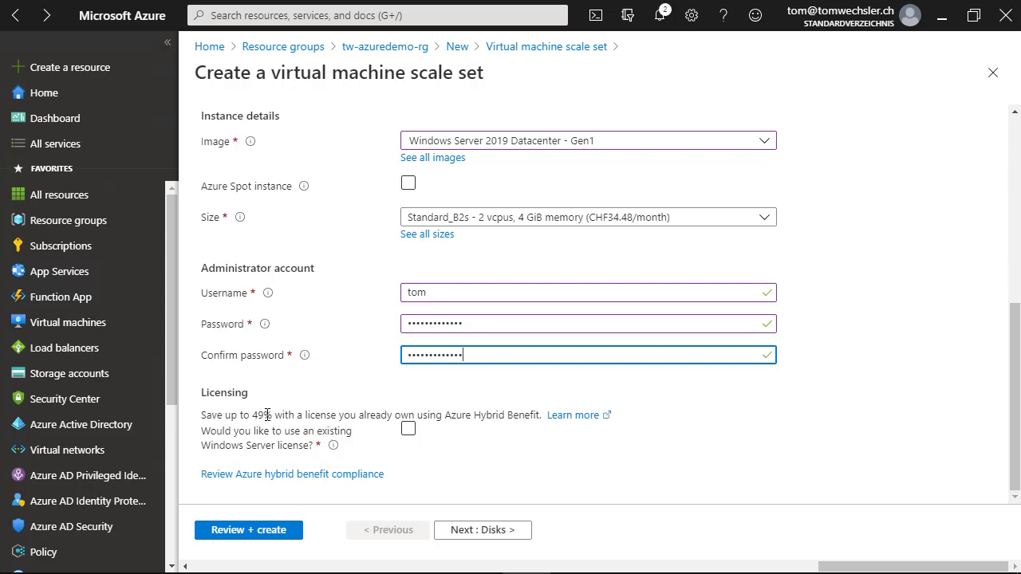
pyautogui.moveTo(252, 414); pyautogui.dragTo(272, 415)
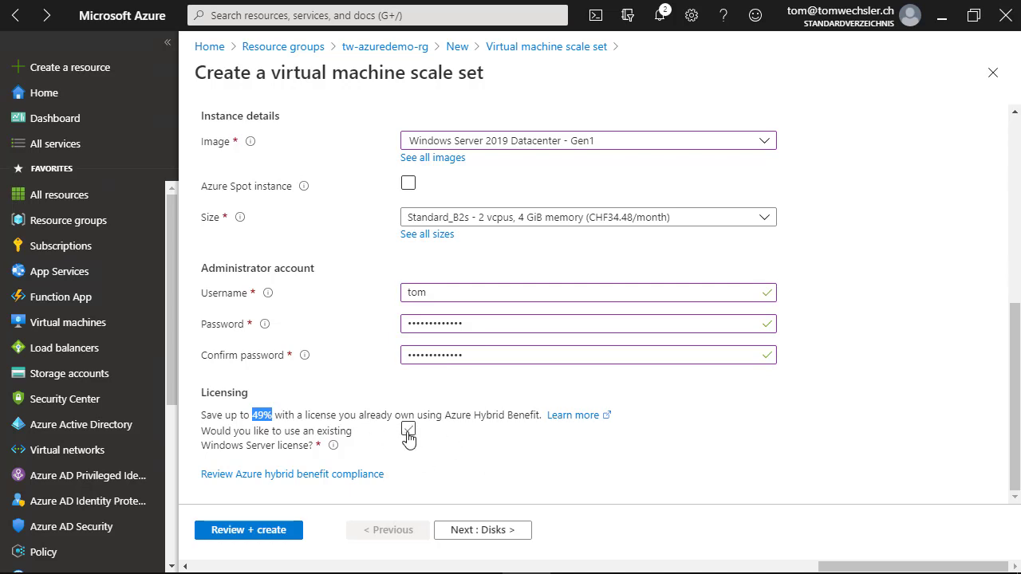
pyautogui.click(488, 531)
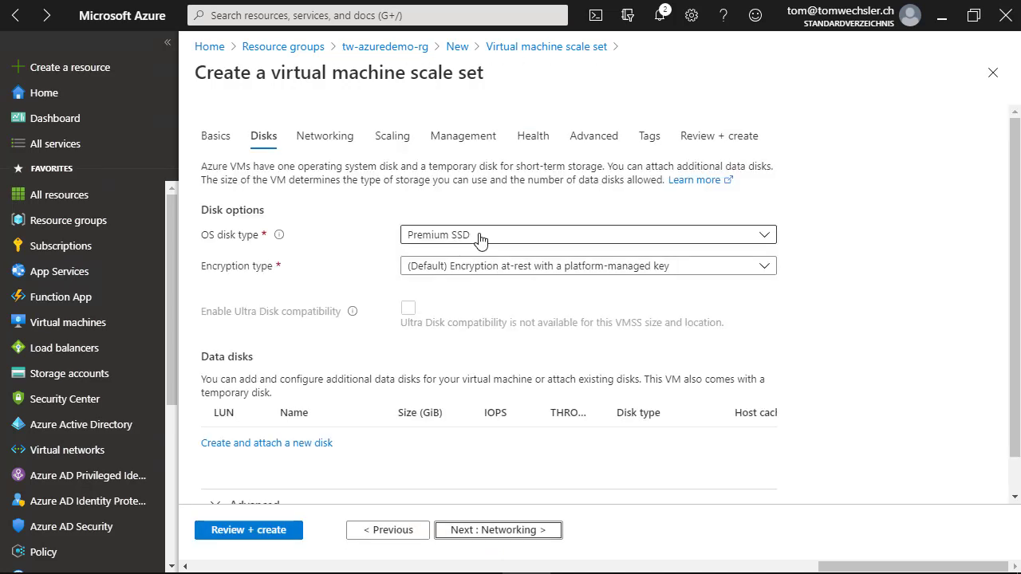
# Expand the Advanced disk section, keeping Premium SSD and managed disks enabled.
pyautogui.scroll(-1, 480, 241)
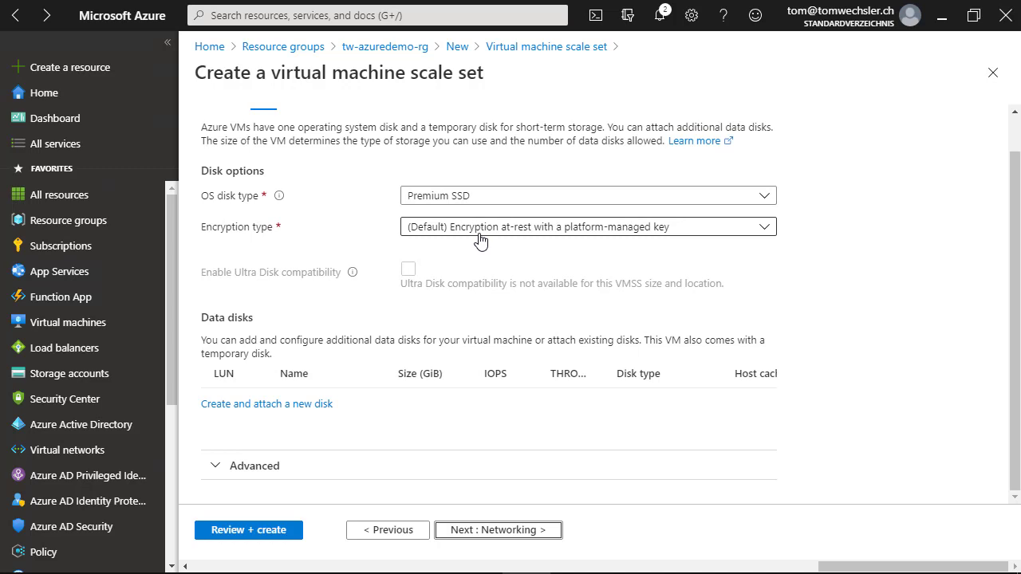
pyautogui.click(263, 466)
pyautogui.scroll(-2, 387, 367)
pyautogui.scroll(-2, 386, 367)
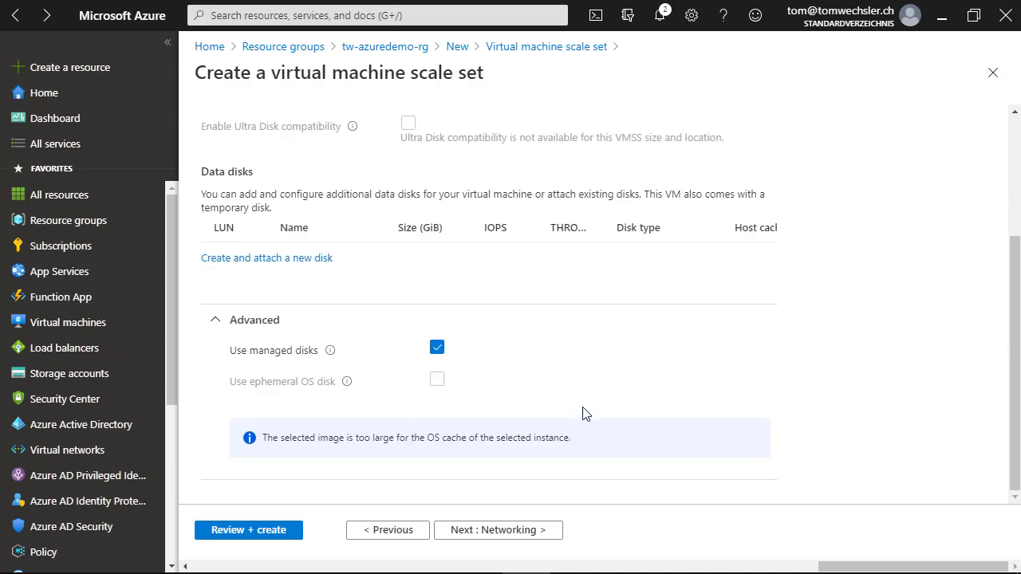
# On Networking, select the existing tw-vnet-workload virtual network, then proceed to Scaling.
pyautogui.click(517, 530)
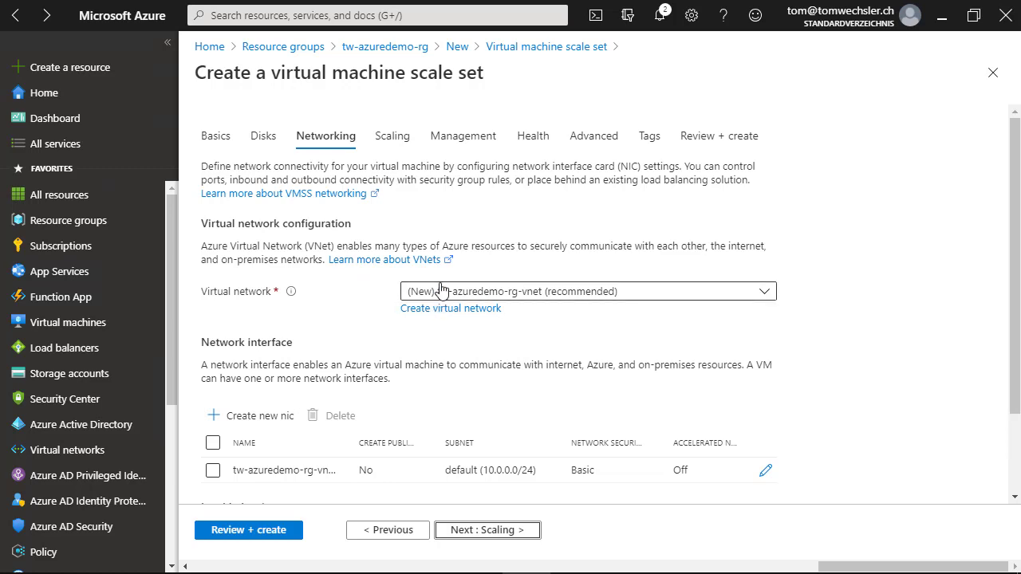
pyautogui.click(512, 294)
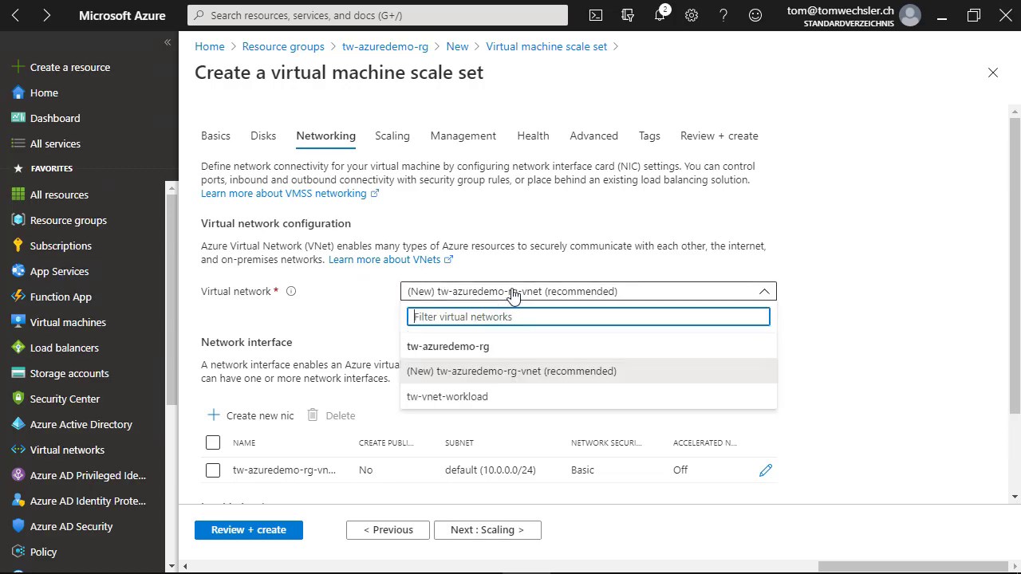
pyautogui.click(483, 399)
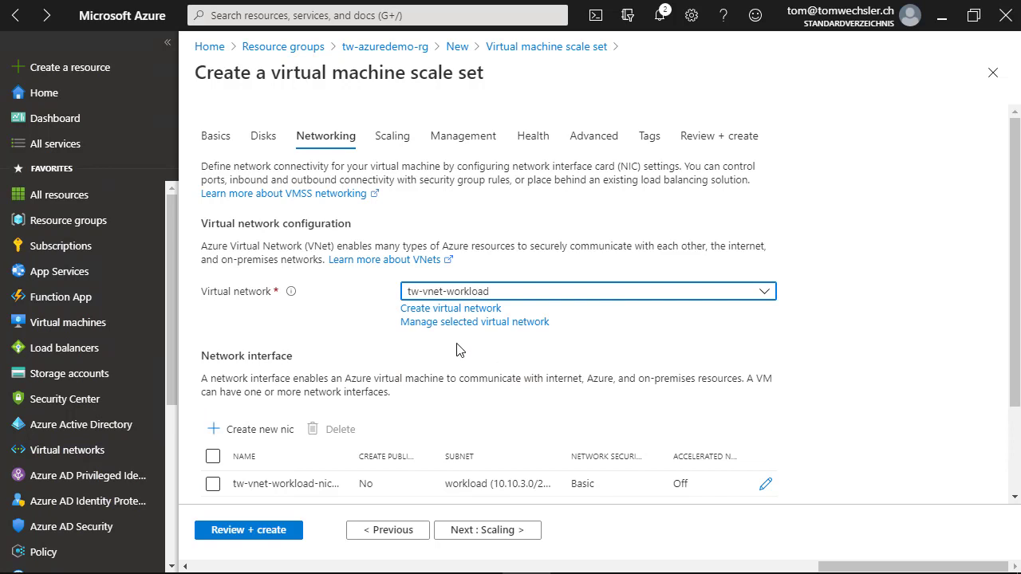
pyautogui.scroll(-1, 456, 349)
pyautogui.scroll(-1, 456, 350)
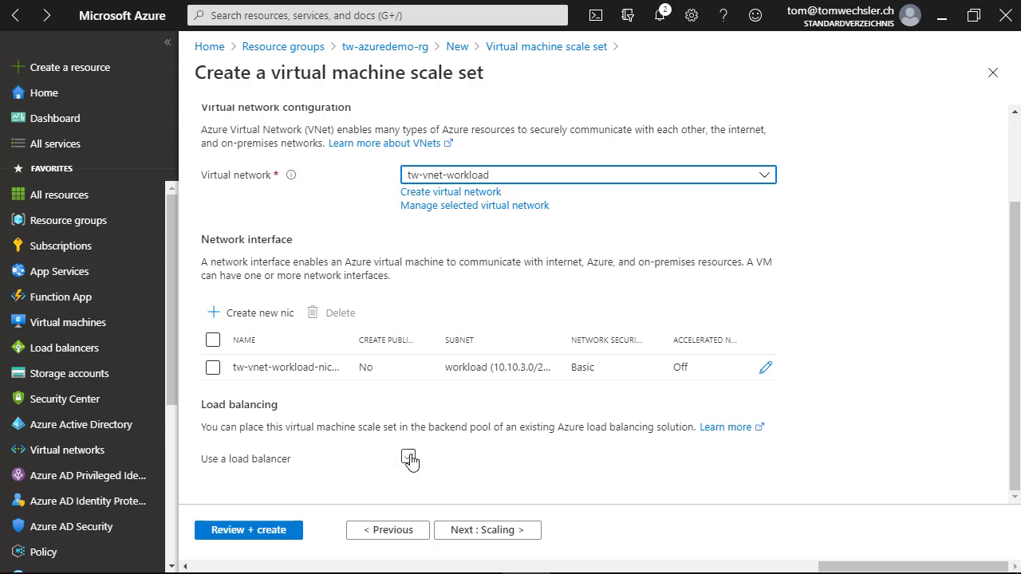
pyautogui.click(500, 533)
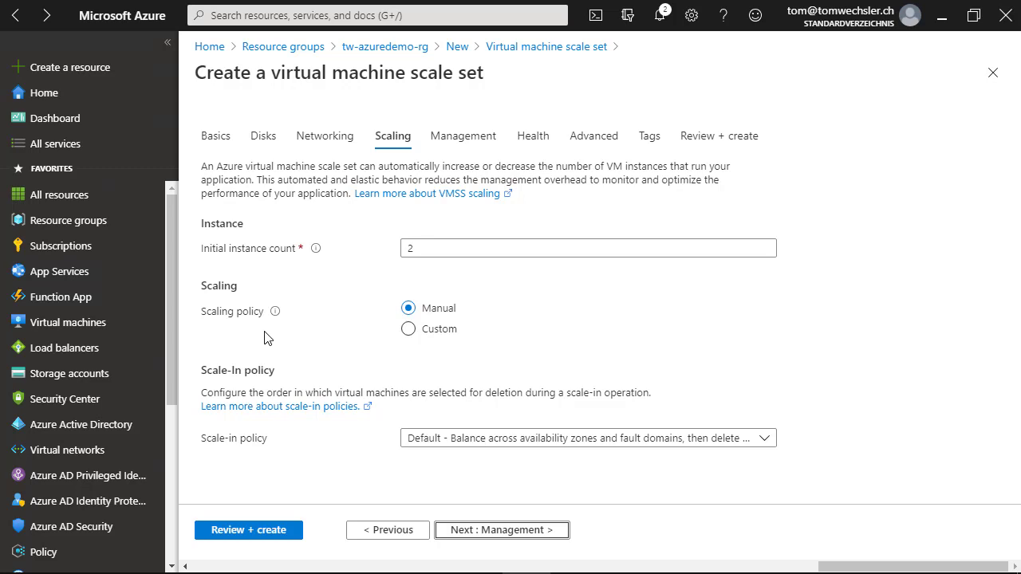
# Choose custom autoscaling (scale out at 75% CPU, in at 25%) and keep the Default scale-in policy.
pyautogui.click(408, 329)
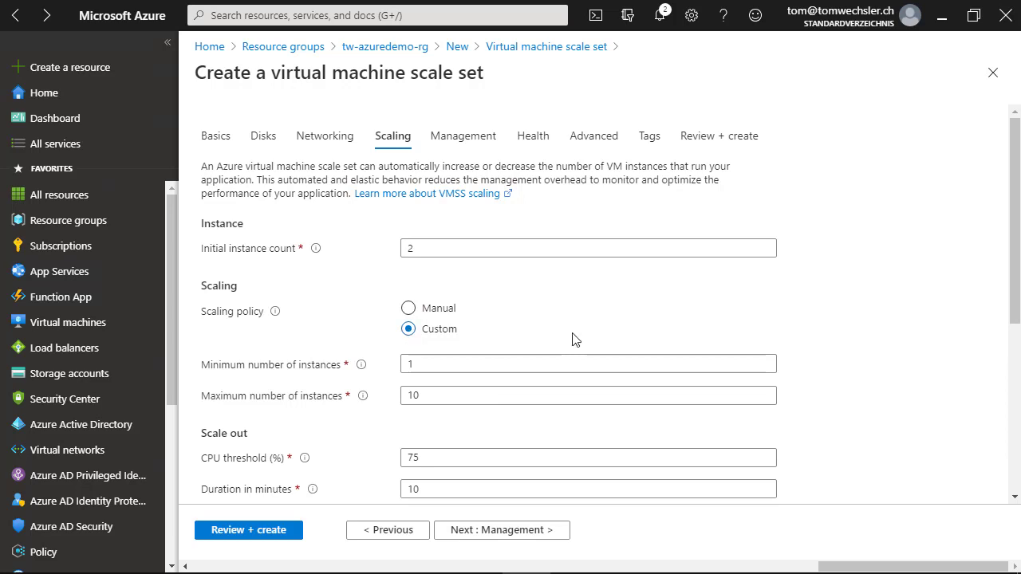
pyautogui.scroll(-2, 572, 340)
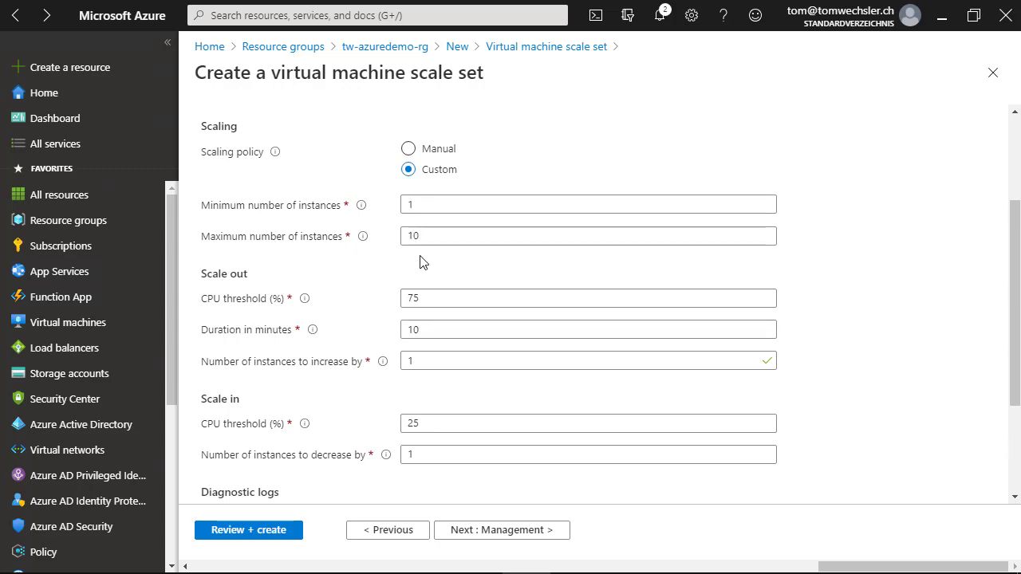
pyautogui.scroll(-1, 447, 253)
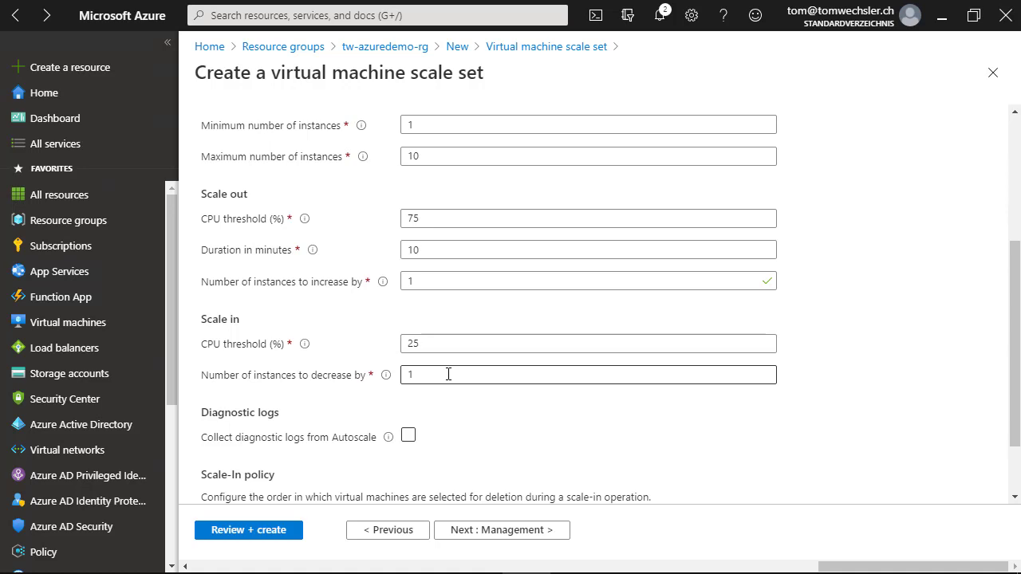
pyautogui.scroll(-2, 448, 374)
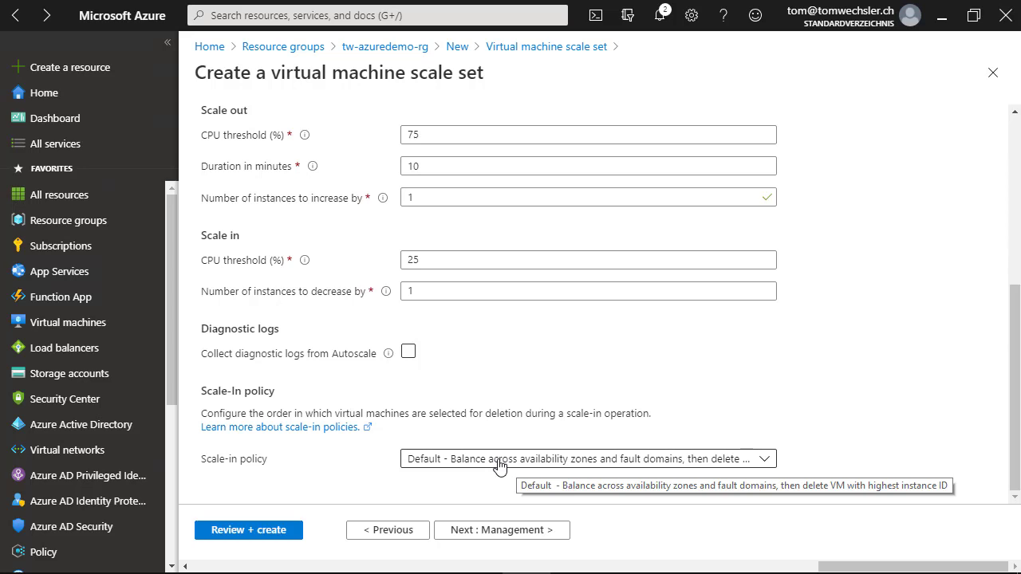
pyautogui.click(500, 467)
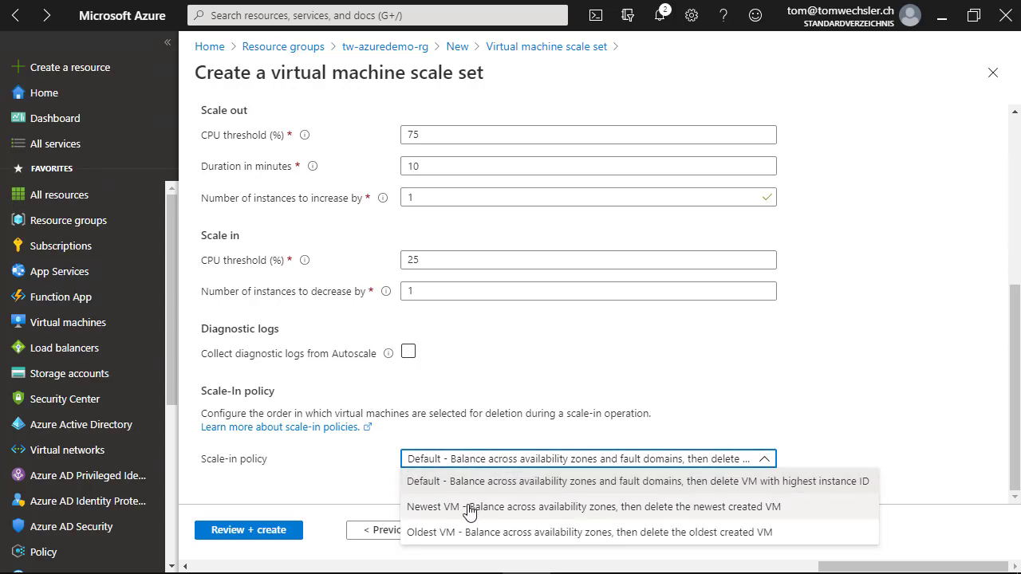
pyautogui.click(337, 470)
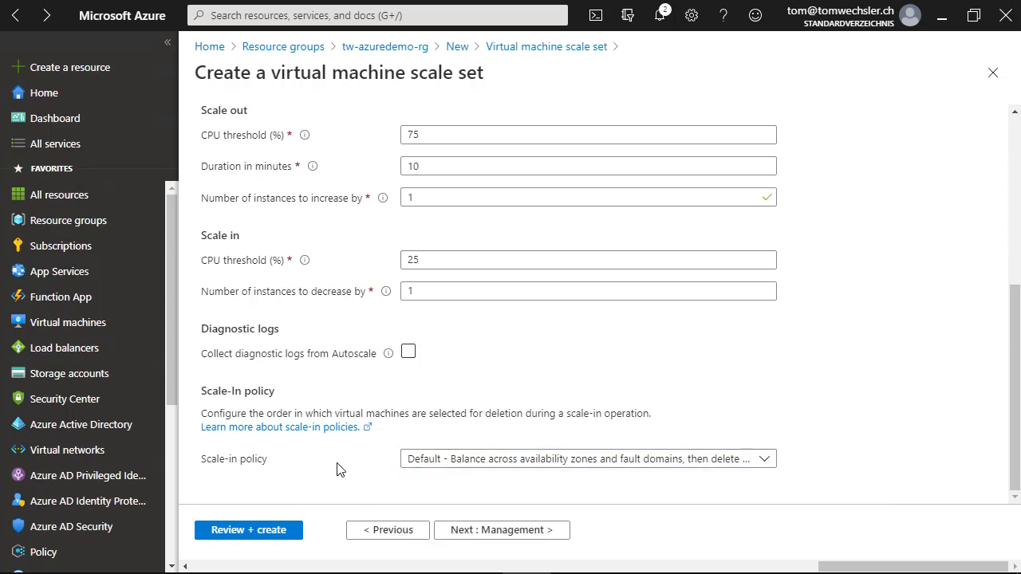
# On the Management step, keep upgrade mode Manual and set boot diagnostics to Disable.
pyautogui.click(525, 533)
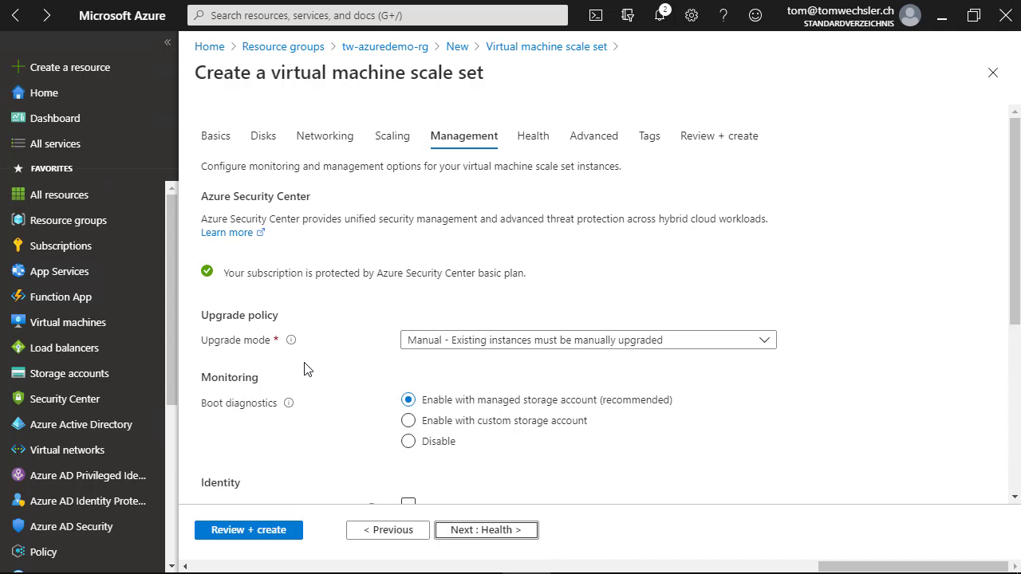
pyautogui.scroll(-1, 304, 367)
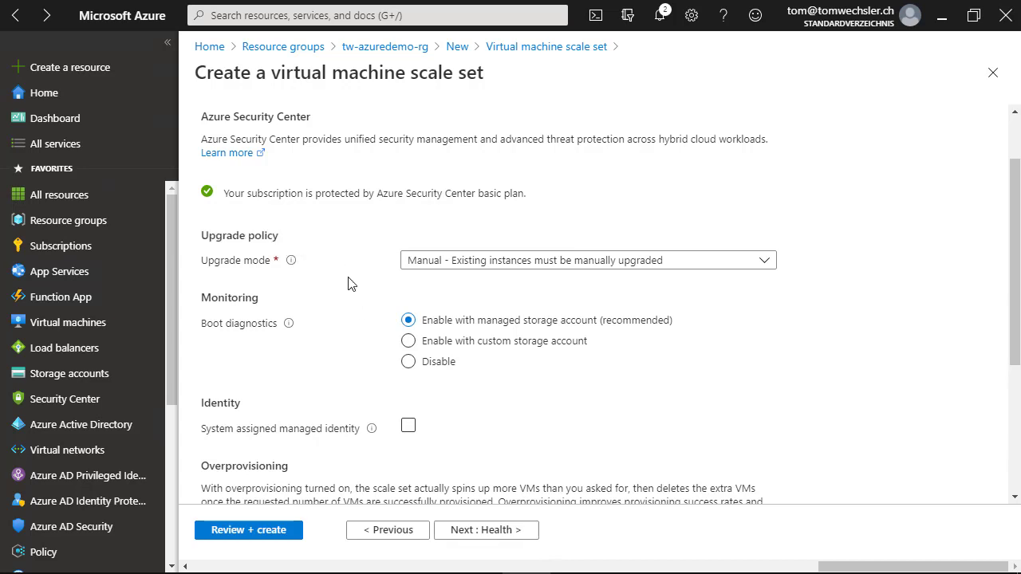
pyautogui.click(482, 271)
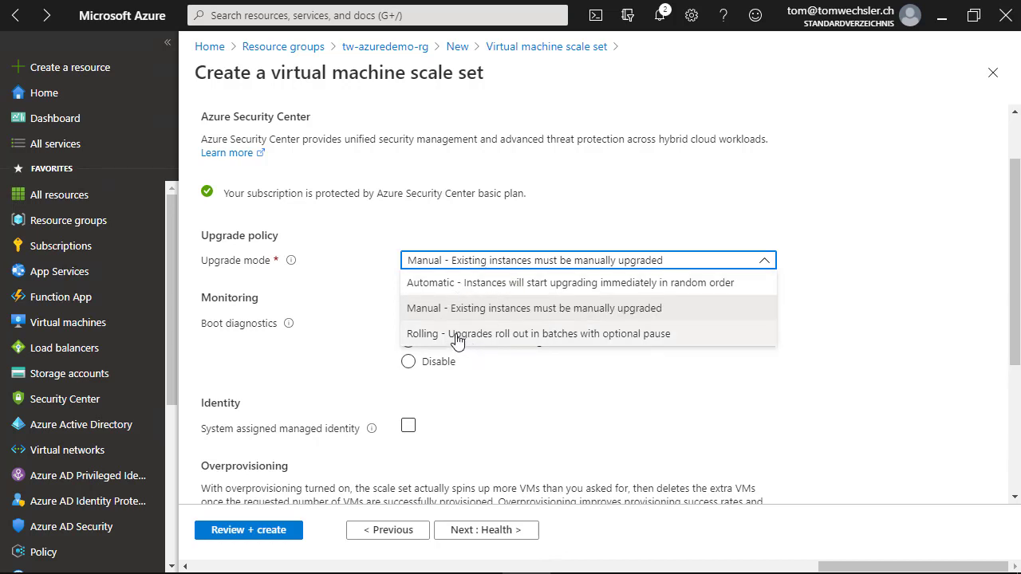
pyautogui.click(359, 302)
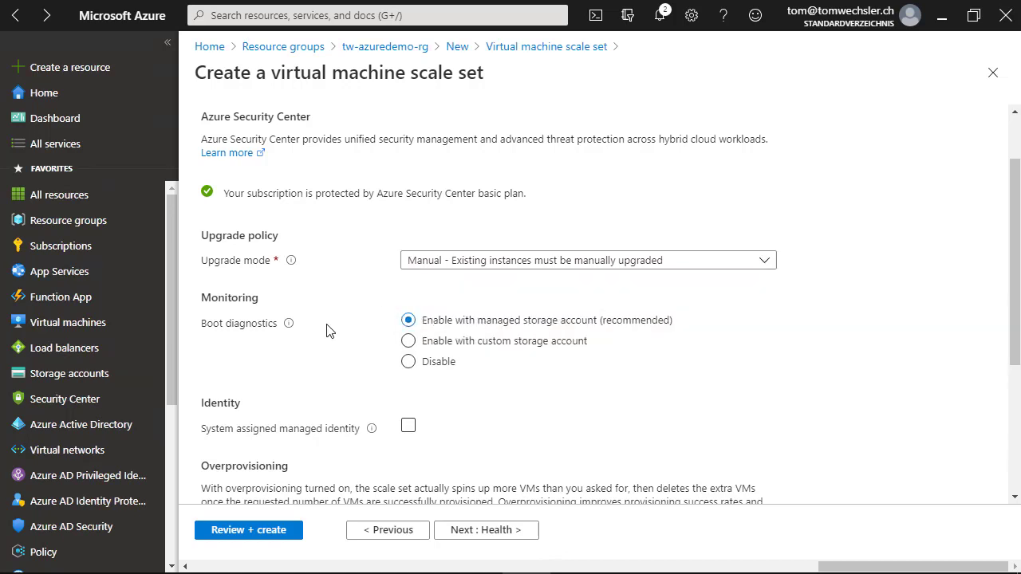
pyautogui.click(409, 369)
pyautogui.scroll(-1, 467, 374)
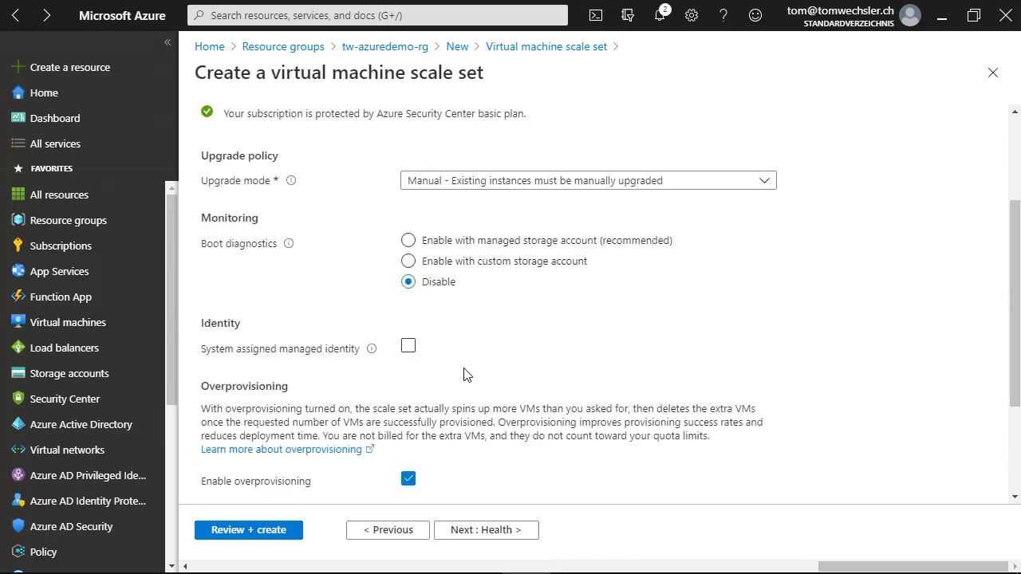
pyautogui.scroll(-1, 467, 373)
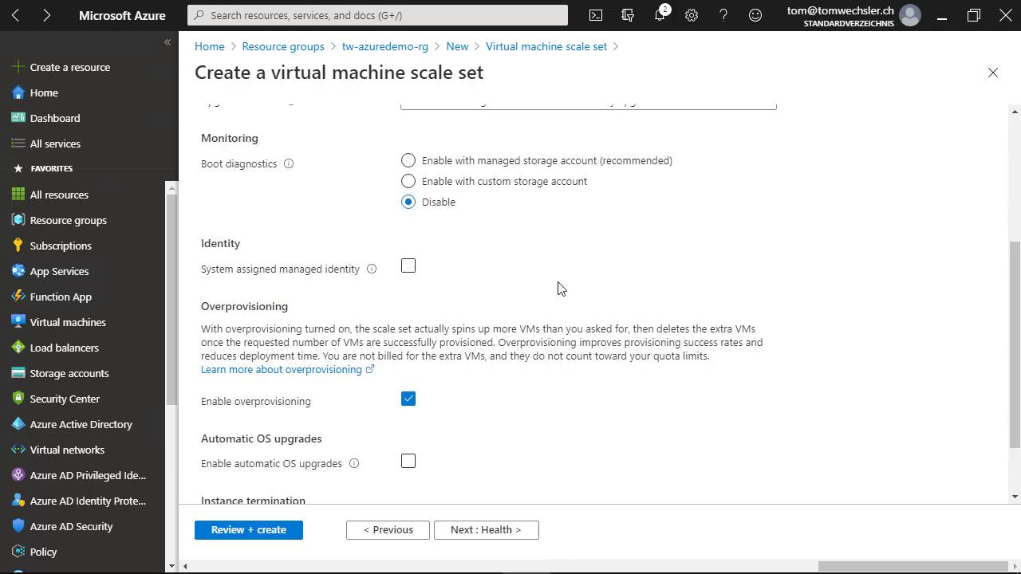
pyautogui.scroll(-1, 560, 287)
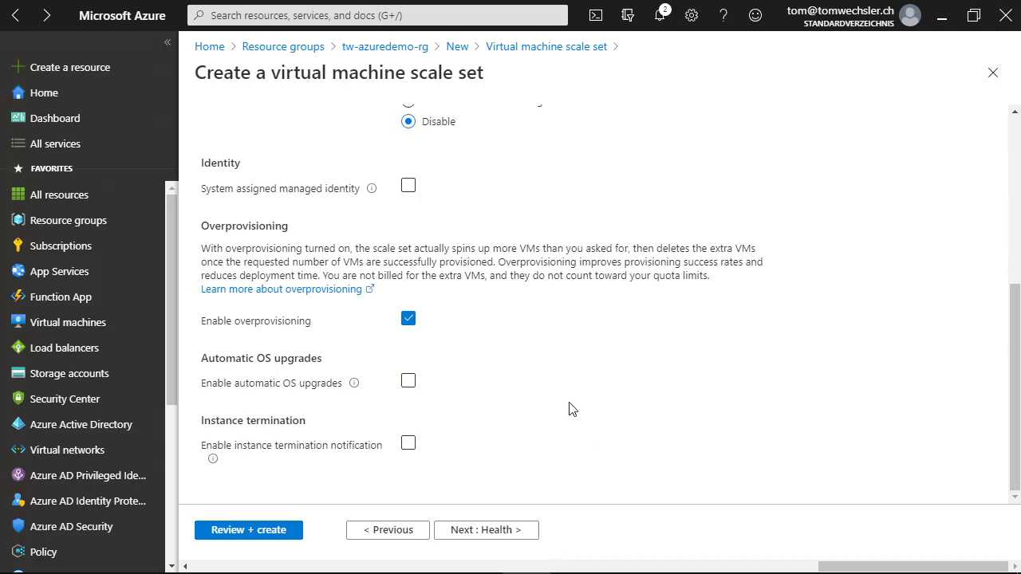
# On the Health step, briefly enable application health monitoring, then leave it disabled.
pyautogui.click(510, 534)
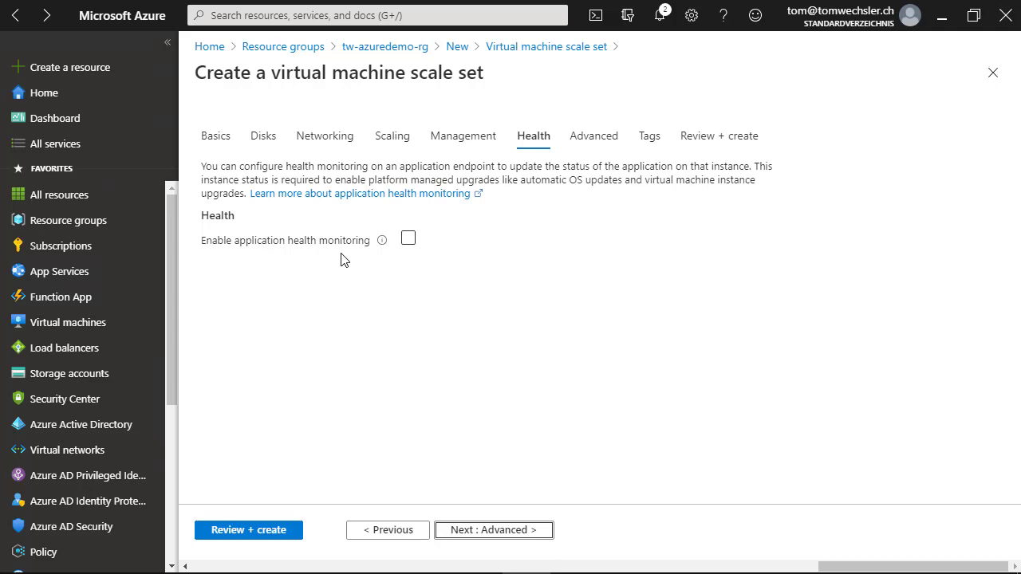
pyautogui.click(408, 241)
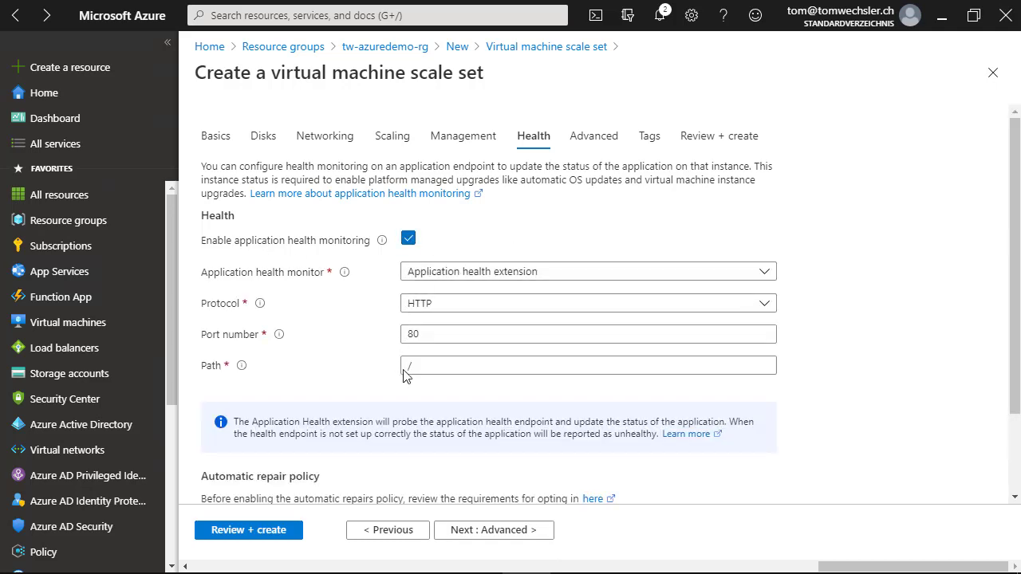
pyautogui.click(408, 239)
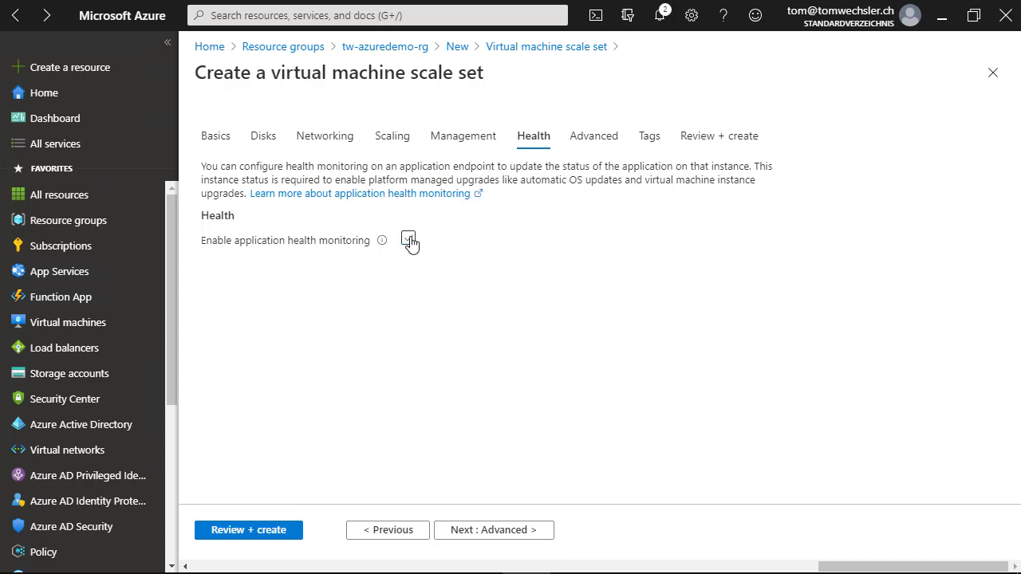
# Review the Advanced settings, keeping defaults such as VM generation Gen 1, then continue to Tags.
pyautogui.click(490, 531)
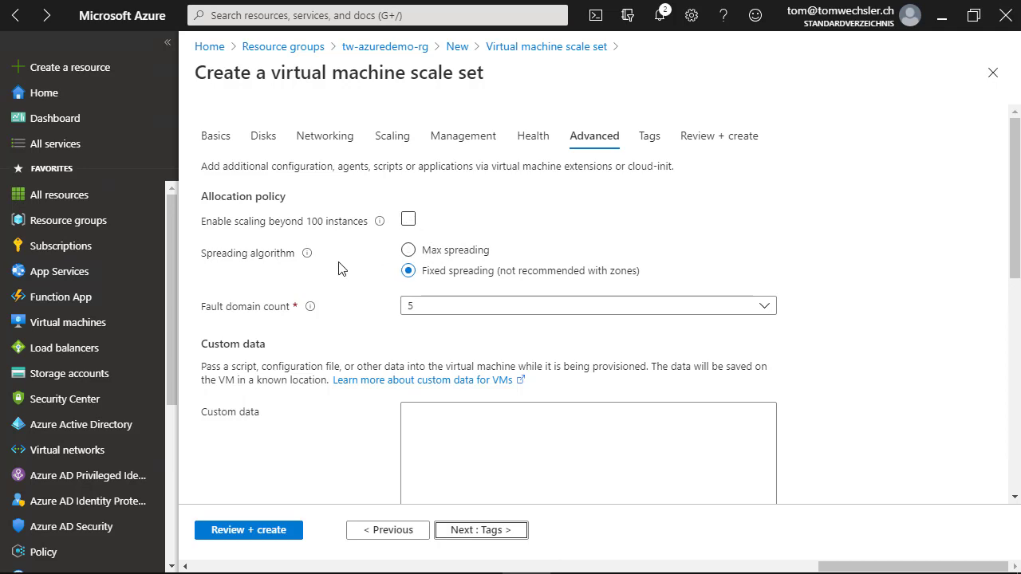
pyautogui.scroll(-2, 339, 268)
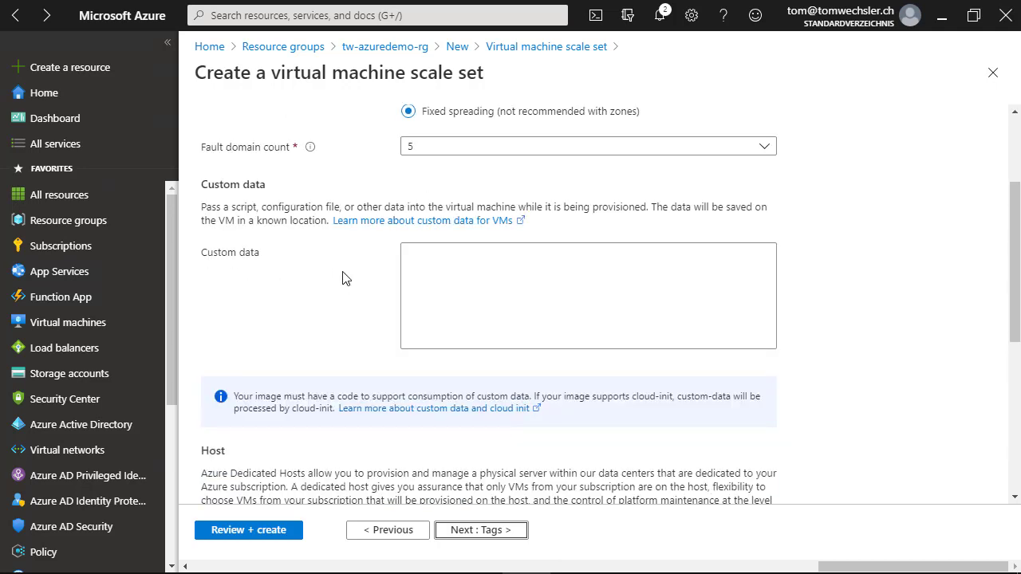
pyautogui.scroll(-1, 406, 291)
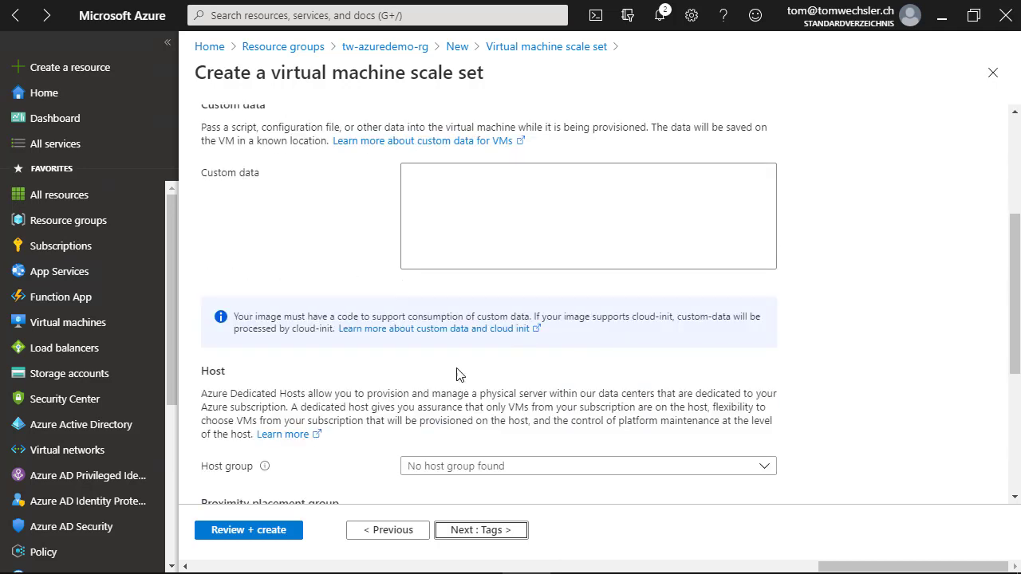
pyautogui.scroll(-1, 459, 373)
pyautogui.scroll(-1, 450, 312)
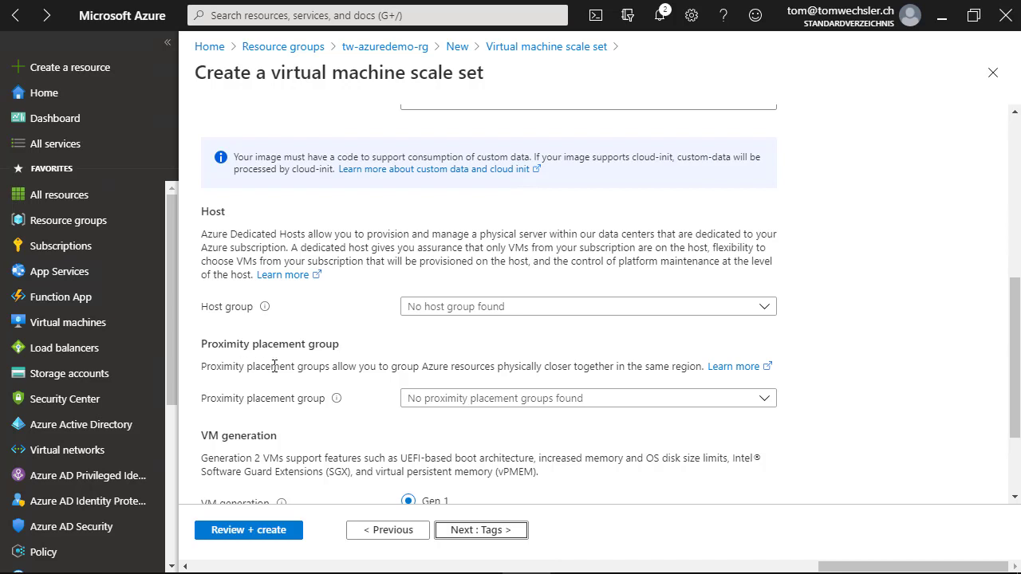
pyautogui.scroll(-2, 351, 363)
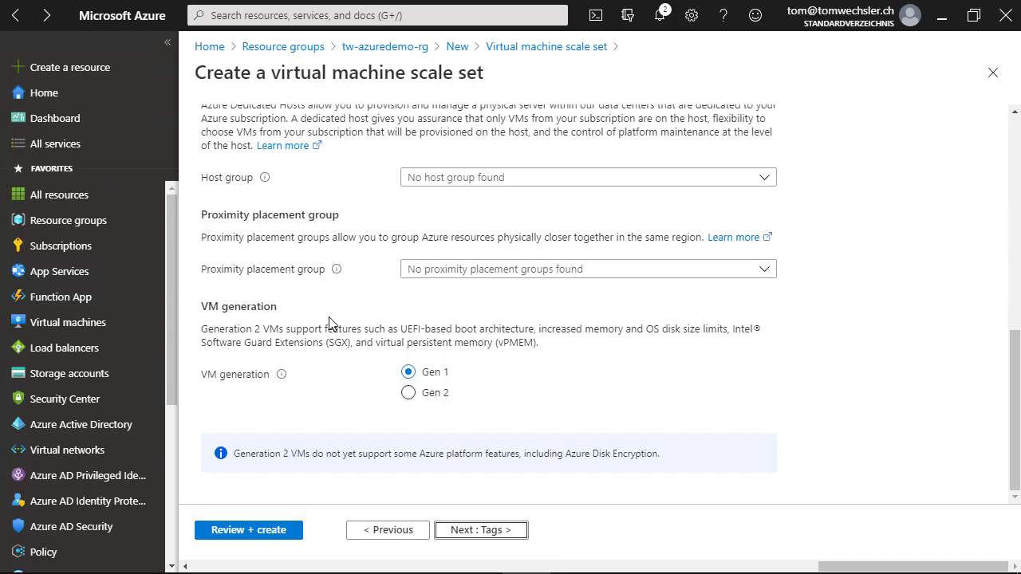
pyautogui.click(504, 531)
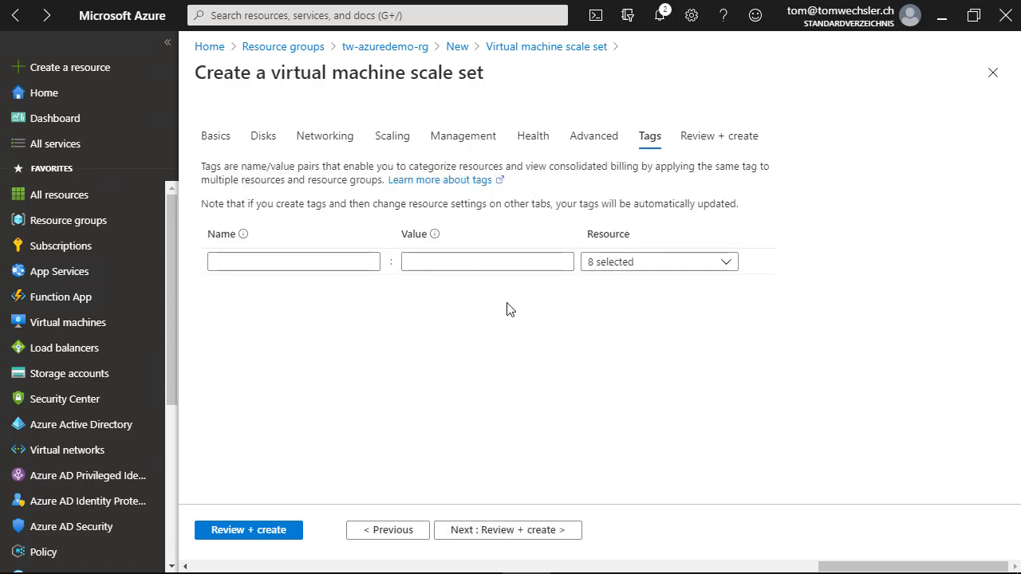
# Add a tag with name AzDemo and value Exam to all scale set resources.
pyautogui.click(296, 263)
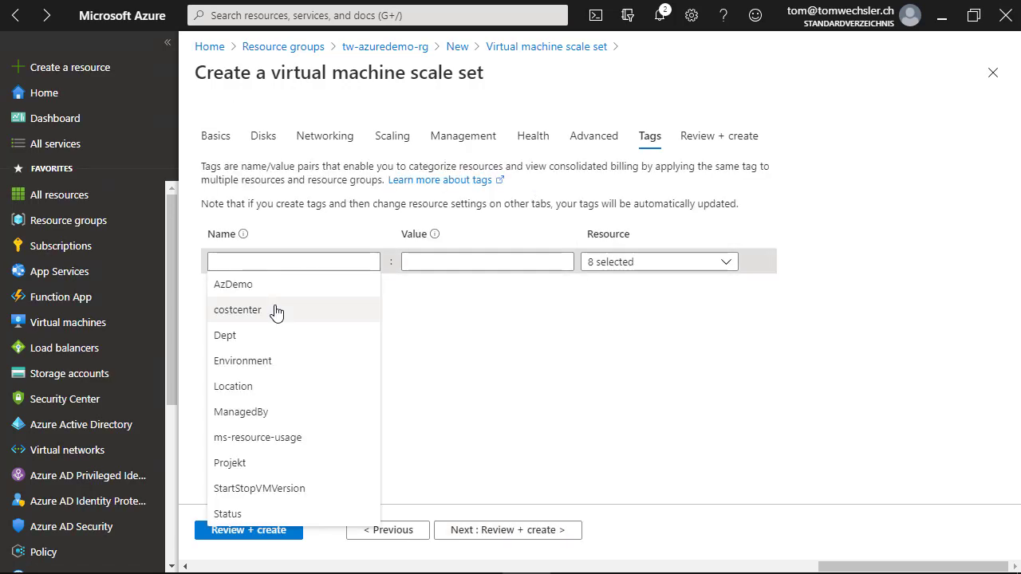
pyautogui.click(269, 289)
pyautogui.click(463, 262)
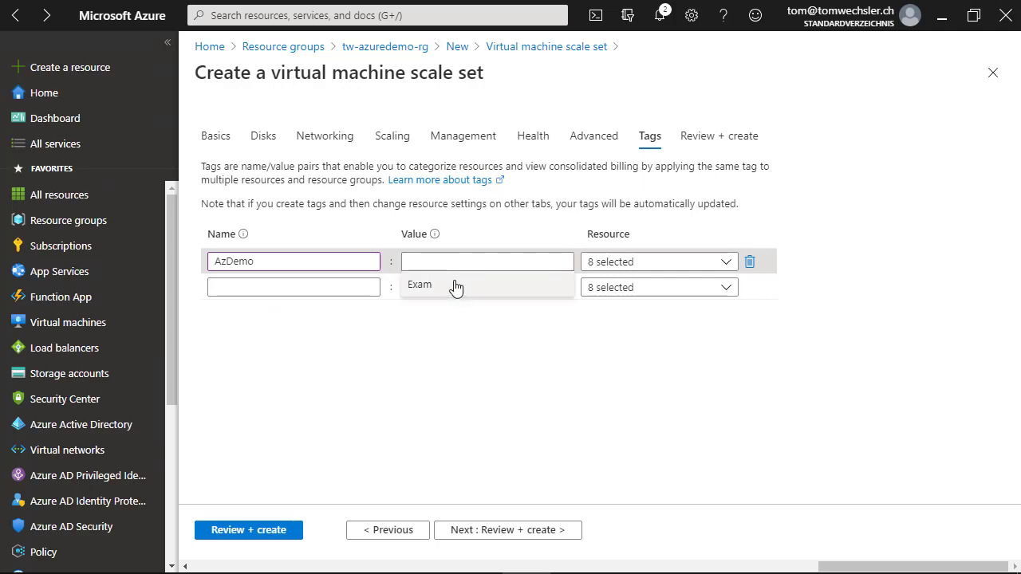
pyautogui.click(455, 286)
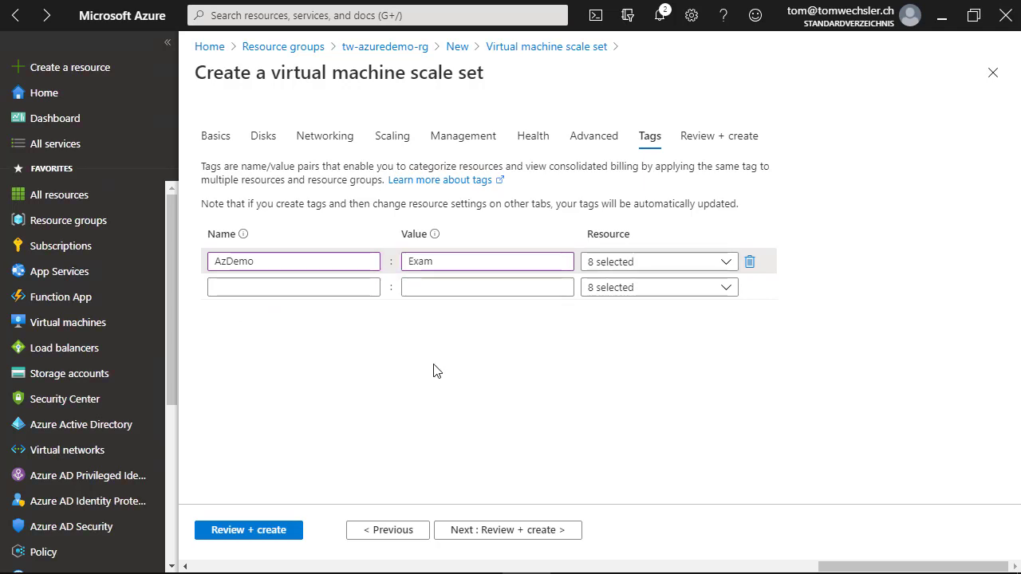
# Go to Review + create so validation runs and the settings summary appears.
pyautogui.click(248, 530)
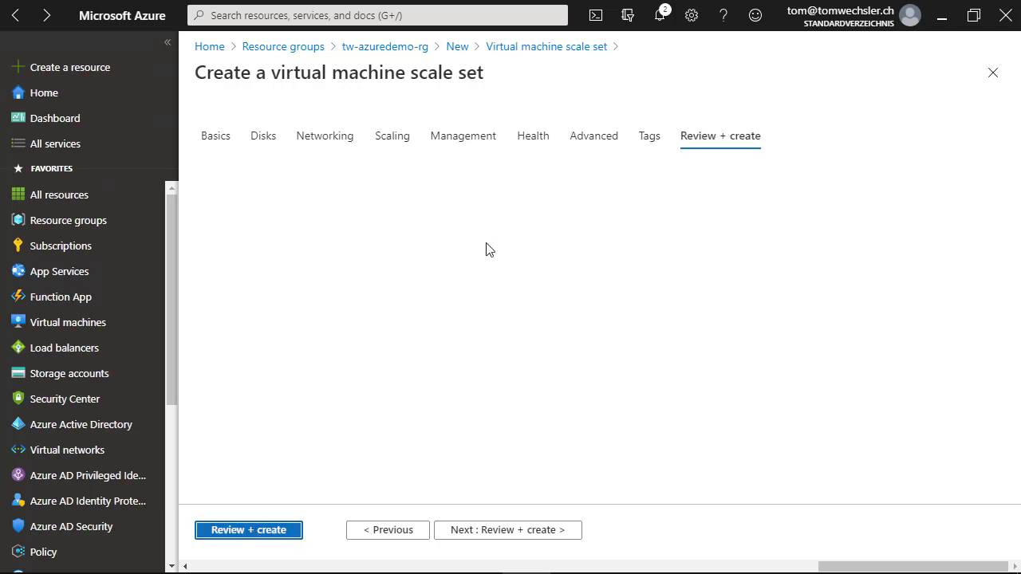